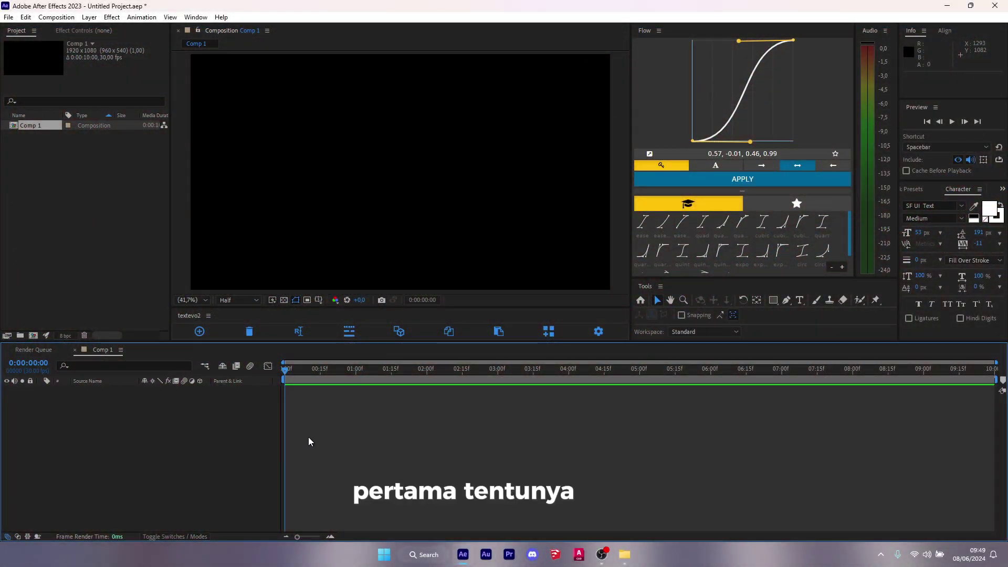
Check the IPHONE folder's Iphone 13 .obj model and texture images in File Explorer
{"action": "left_click", "coordinate": [625, 560]}
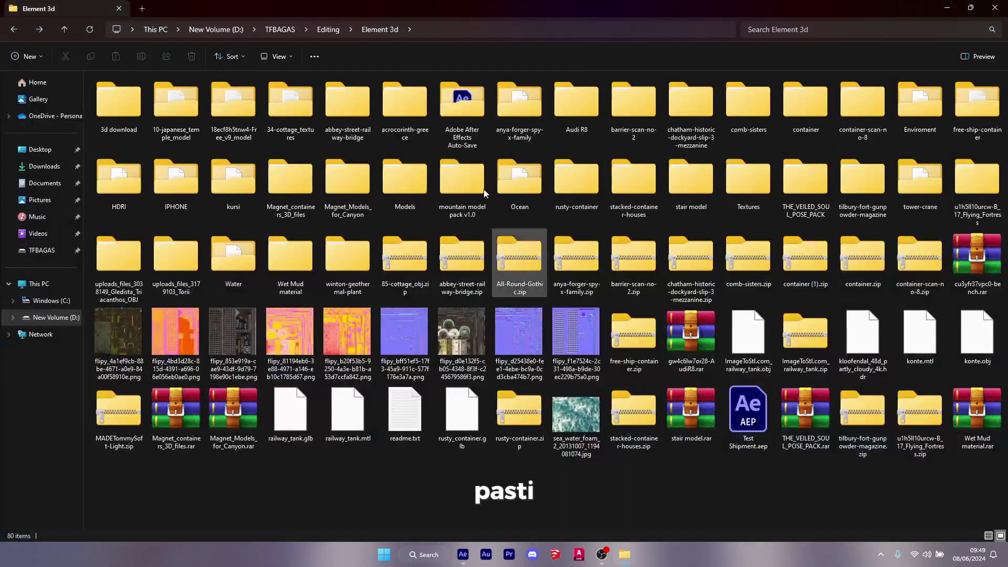
{"action": "double_click", "coordinate": [176, 181]}
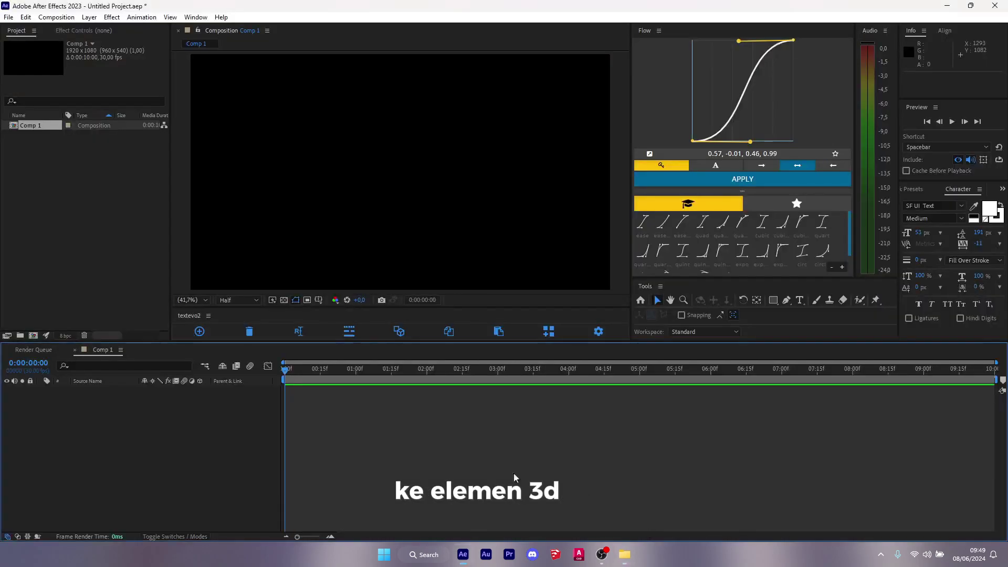
Create a new full-size black solid layer in the timeline
{"action": "right_click", "coordinate": [127, 485]}
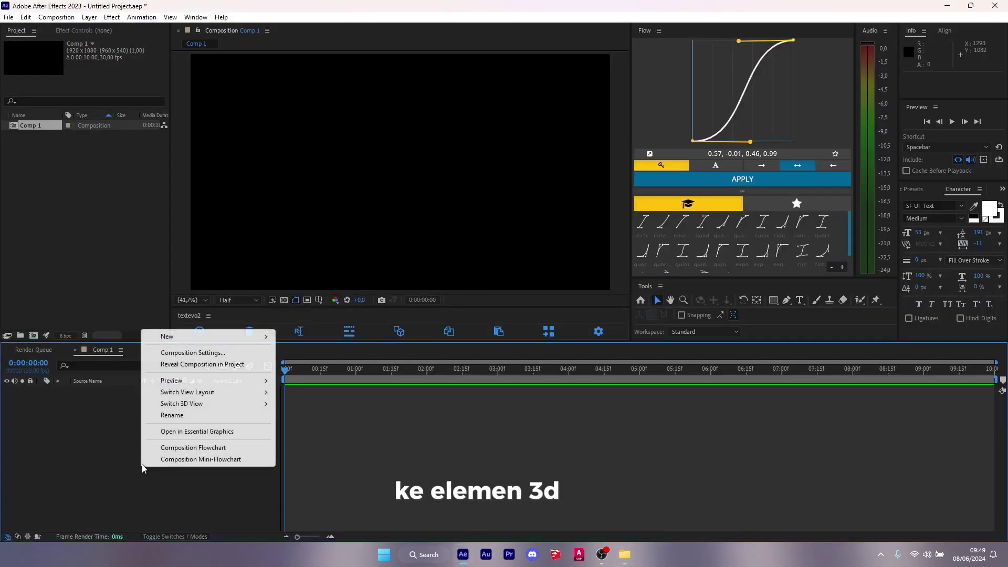
{"action": "mouse_move", "coordinate": [210, 337]}
{"action": "left_click", "coordinate": [299, 363]}
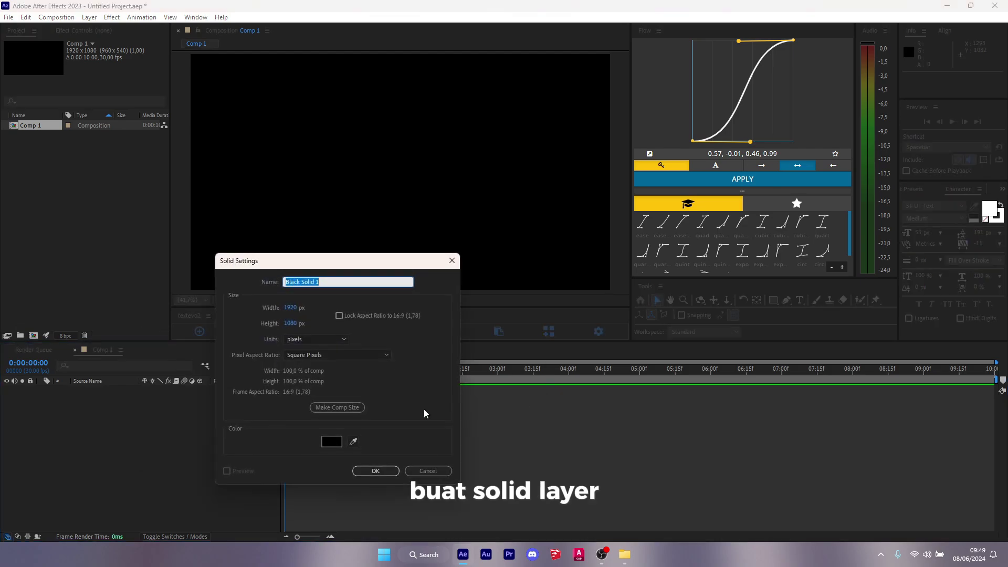
{"action": "left_click", "coordinate": [381, 472]}
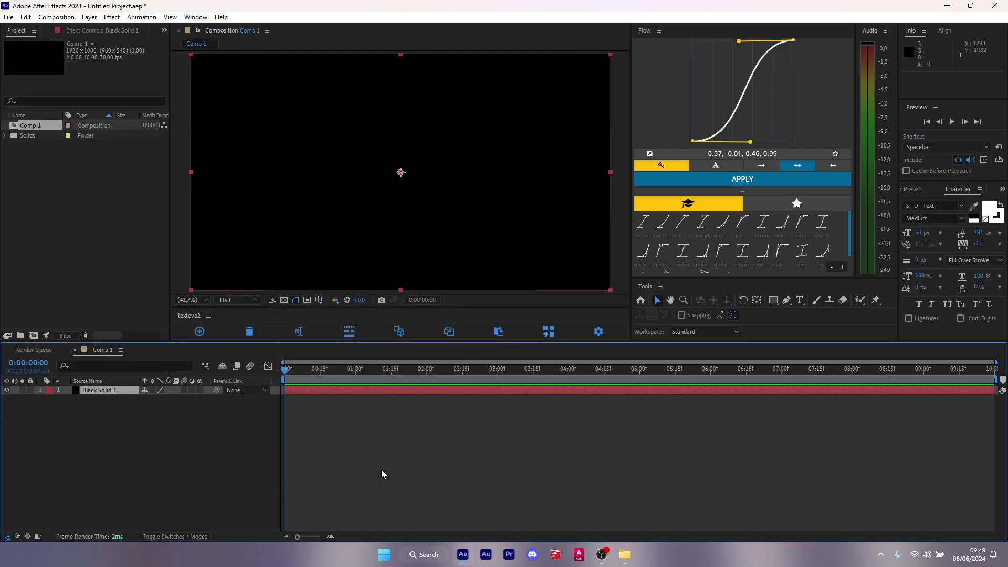
Apply the Element effect to the solid and open its Scene Setup
{"action": "key", "text": "ctrl+space"}
{"action": "type", "text": "element"}
{"action": "key", "text": "Return"}
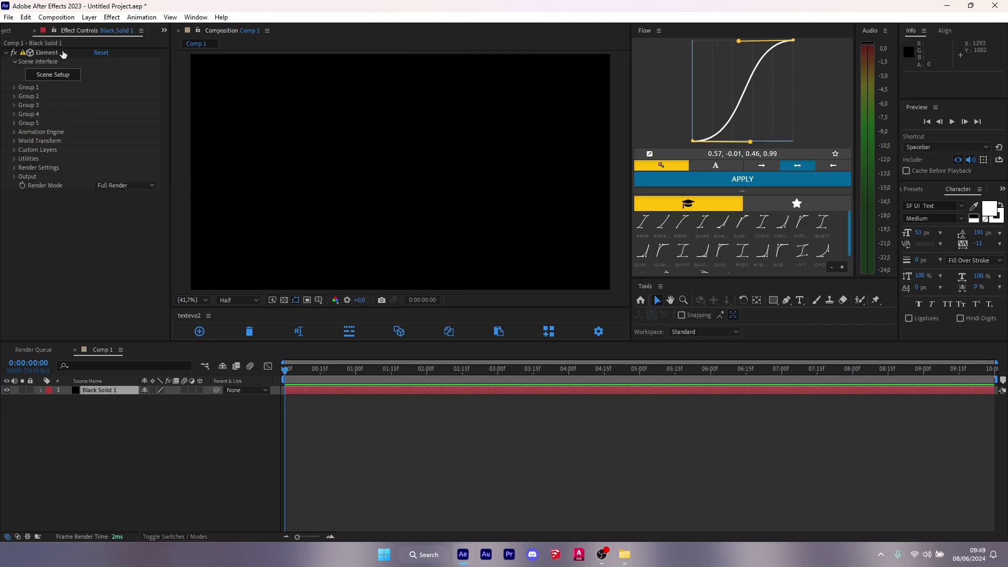
{"action": "left_click", "coordinate": [41, 75]}
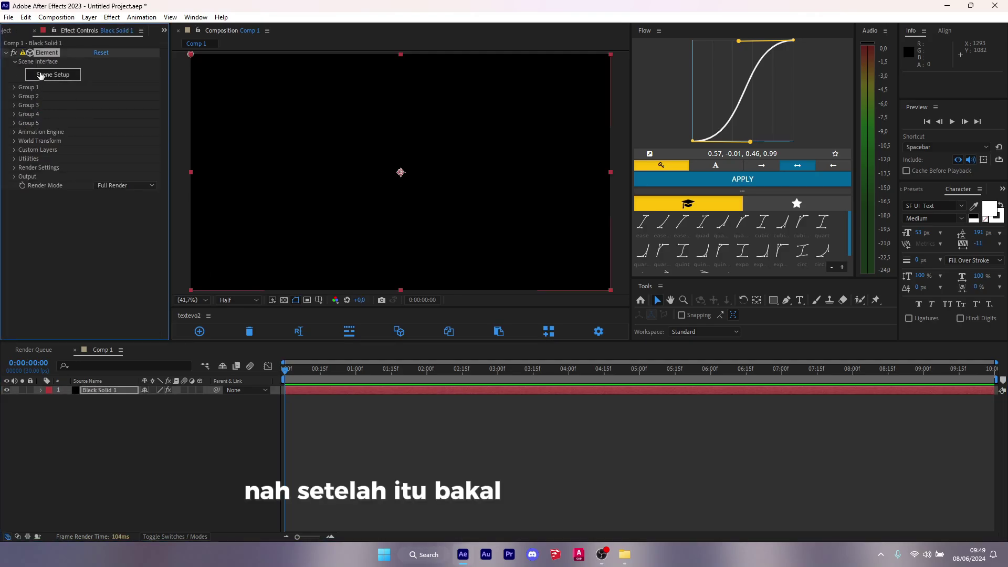
{"action": "left_click", "coordinate": [41, 75]}
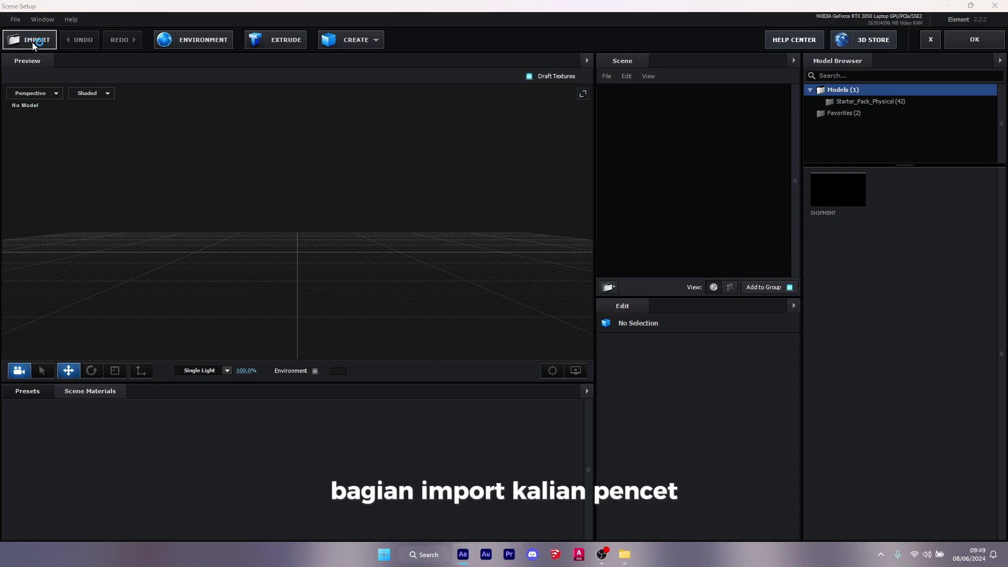
Import IphoneX_New.c4d from Editing > Element 3d > IPHONE into the Element scene
{"action": "left_click", "coordinate": [33, 42]}
{"action": "double_click", "coordinate": [276, 168]}
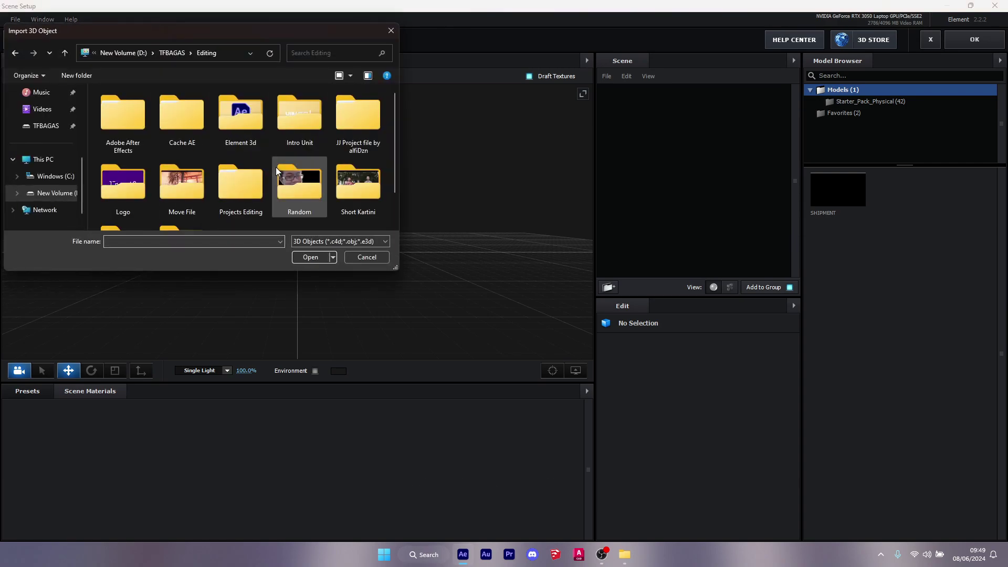
{"action": "double_click", "coordinate": [240, 125]}
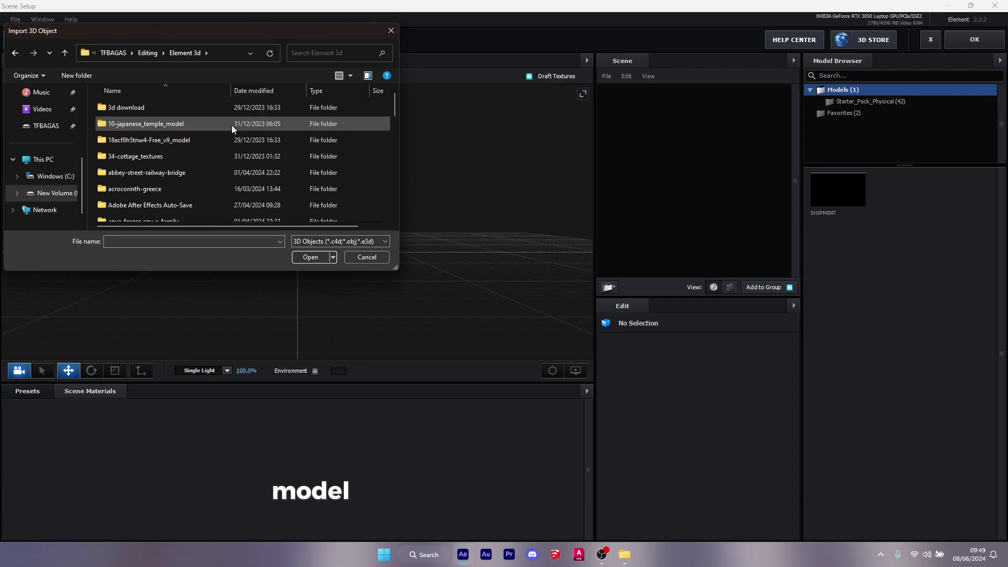
{"action": "scroll", "coordinate": [200, 138], "scroll_direction": "down", "scroll_amount": 4}
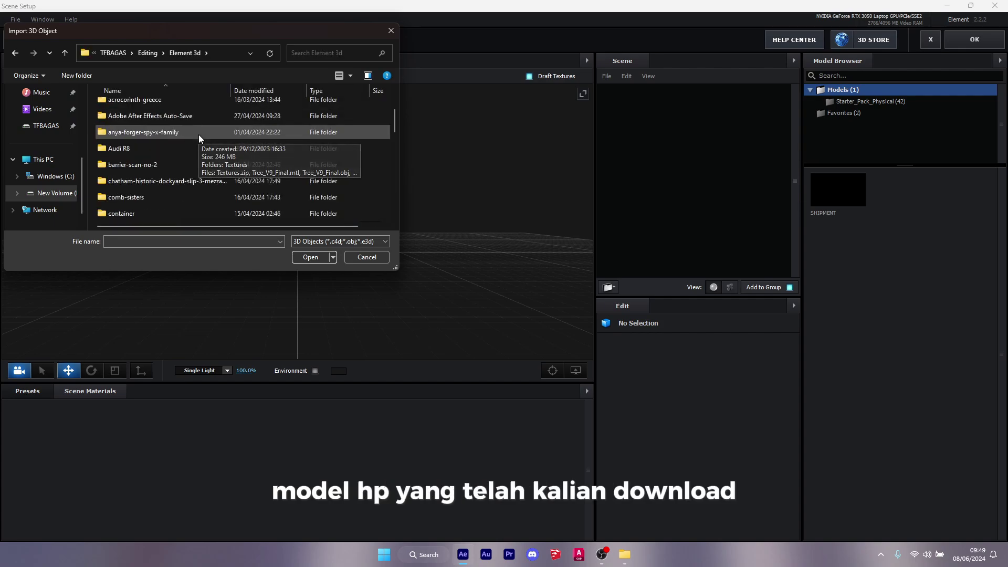
{"action": "double_click", "coordinate": [163, 200]}
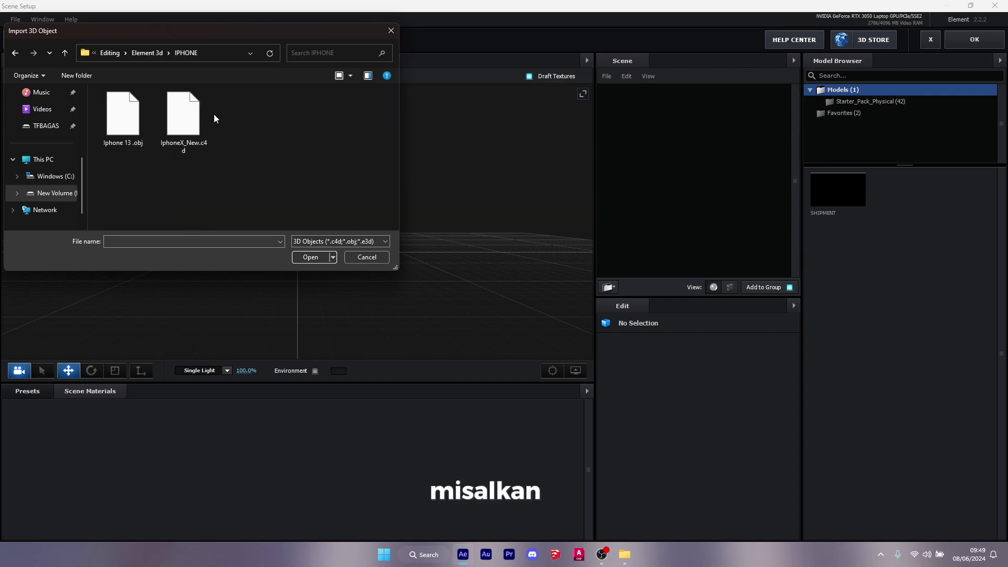
{"action": "double_click", "coordinate": [188, 111]}
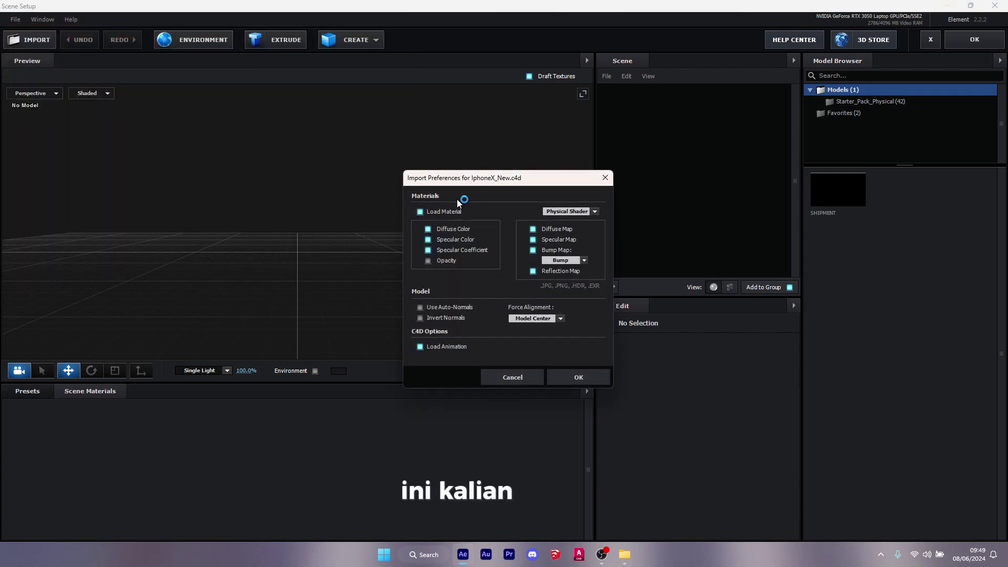
{"action": "left_click", "coordinate": [574, 377]}
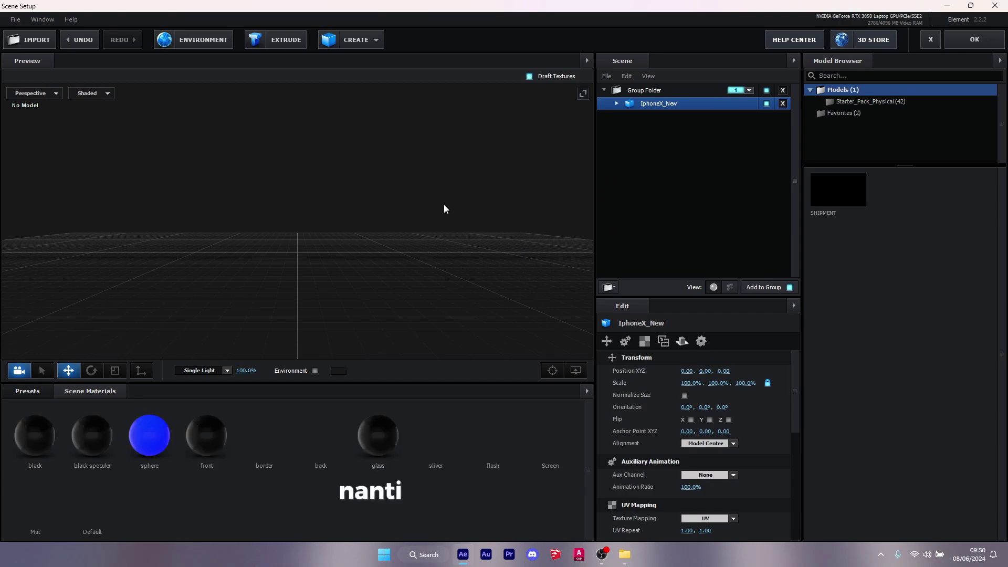
Apply the scene, hide the Element layer, and select the four PNG images in IPHONE
{"action": "scroll", "coordinate": [340, 238], "scroll_direction": "down", "scroll_amount": 5}
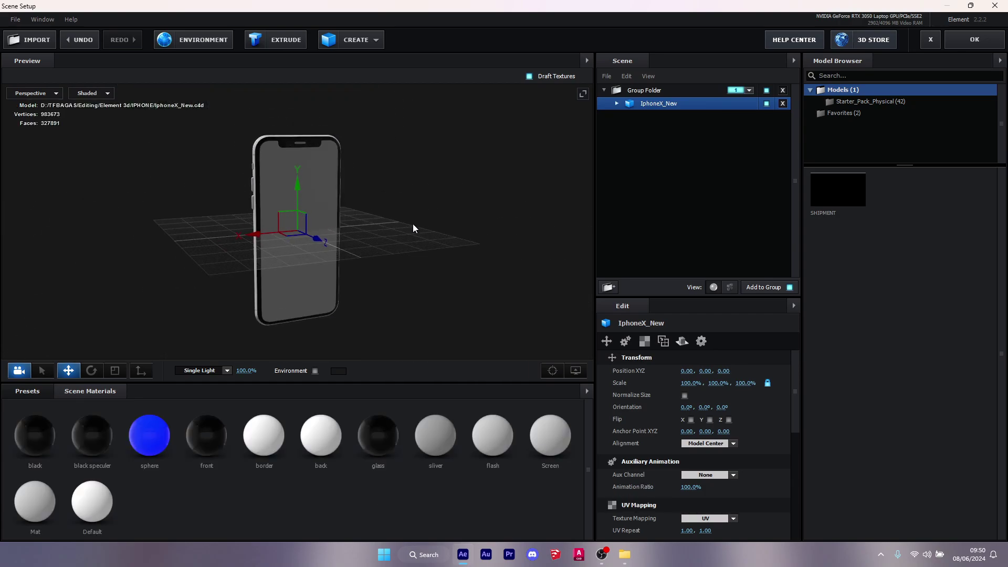
{"action": "left_click_drag", "start_coordinate": [412, 223], "coordinate": [360, 247]}
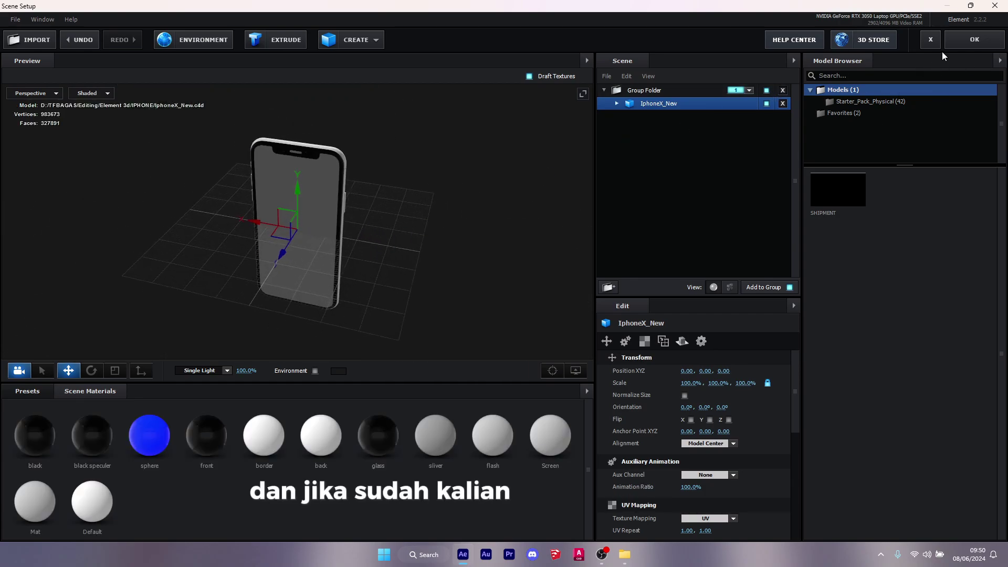
{"action": "left_click", "coordinate": [975, 41]}
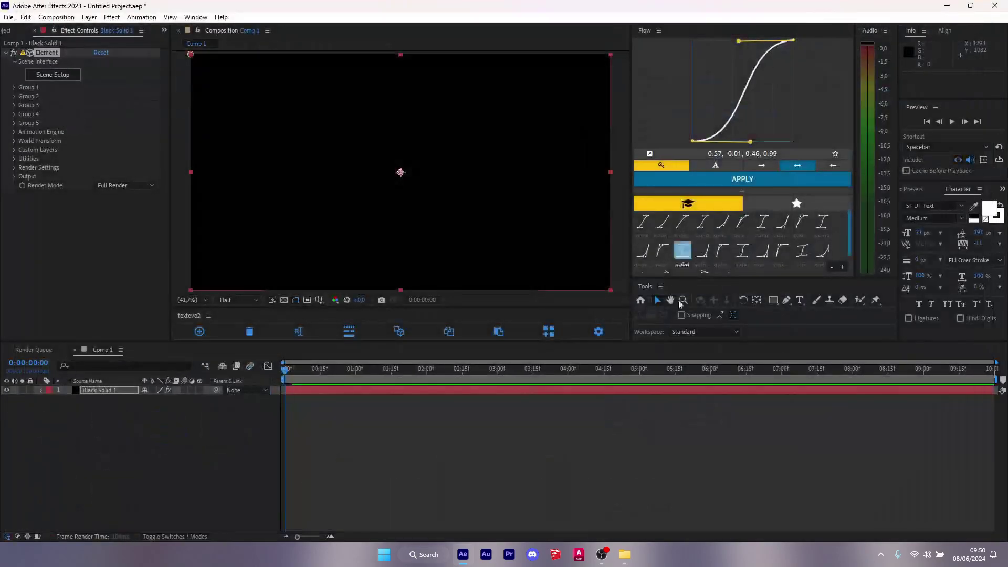
{"action": "left_click", "coordinate": [7, 391]}
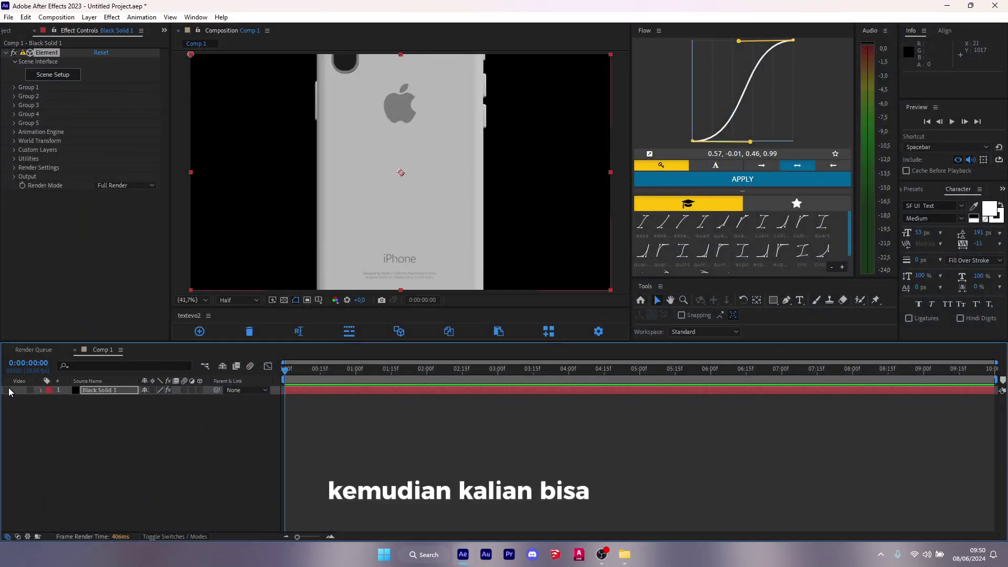
{"action": "left_click", "coordinate": [620, 564]}
{"action": "left_click_drag", "start_coordinate": [533, 115], "coordinate": [216, 128]}
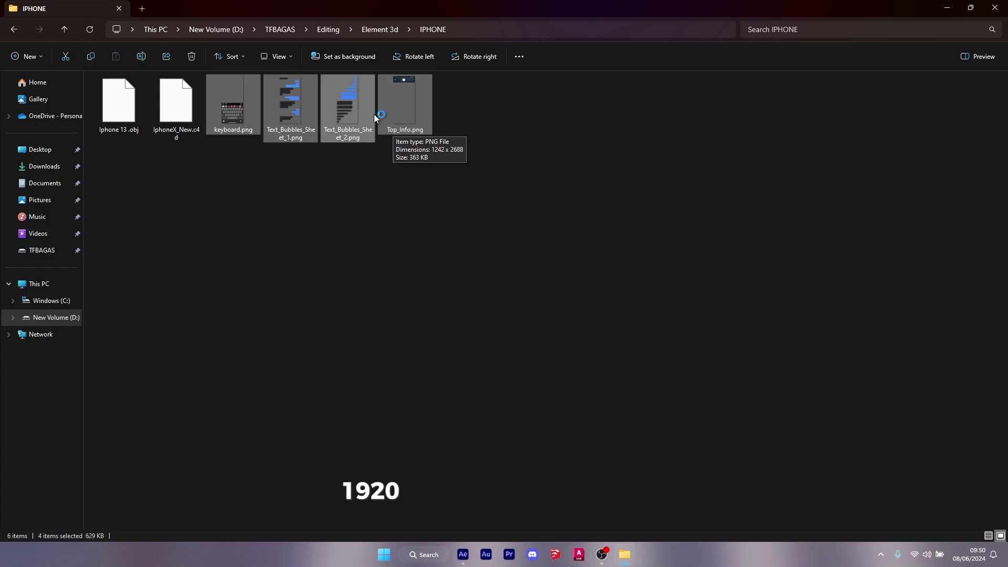
Drop the keyboard, Top_Info and two Text_Bubbles PNGs into the Comp 1 timeline
{"action": "mouse_move", "coordinate": [339, 119]}
{"action": "left_click_drag", "start_coordinate": [339, 119], "coordinate": [443, 427]}
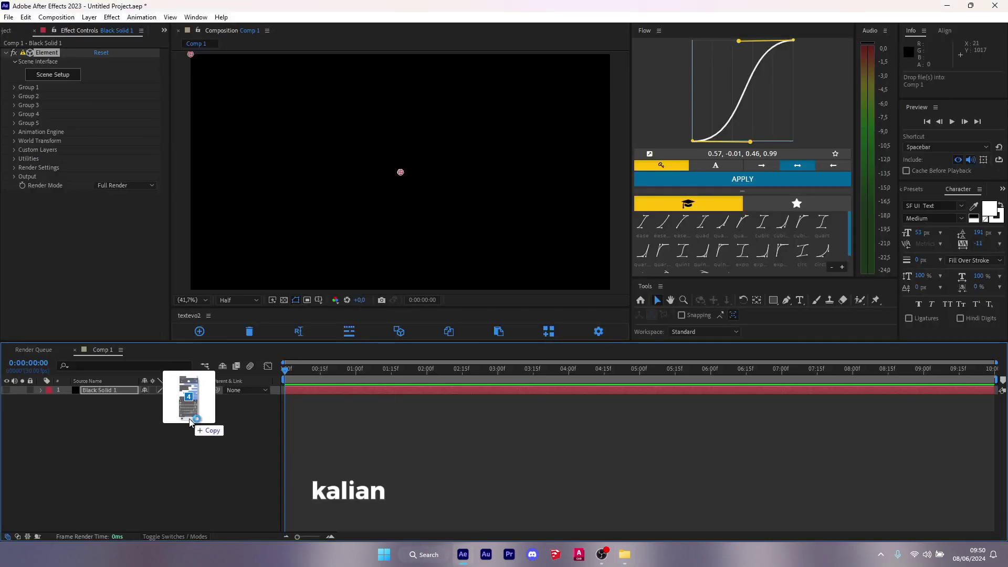
{"action": "left_click_drag", "start_coordinate": [443, 427], "coordinate": [319, 430]}
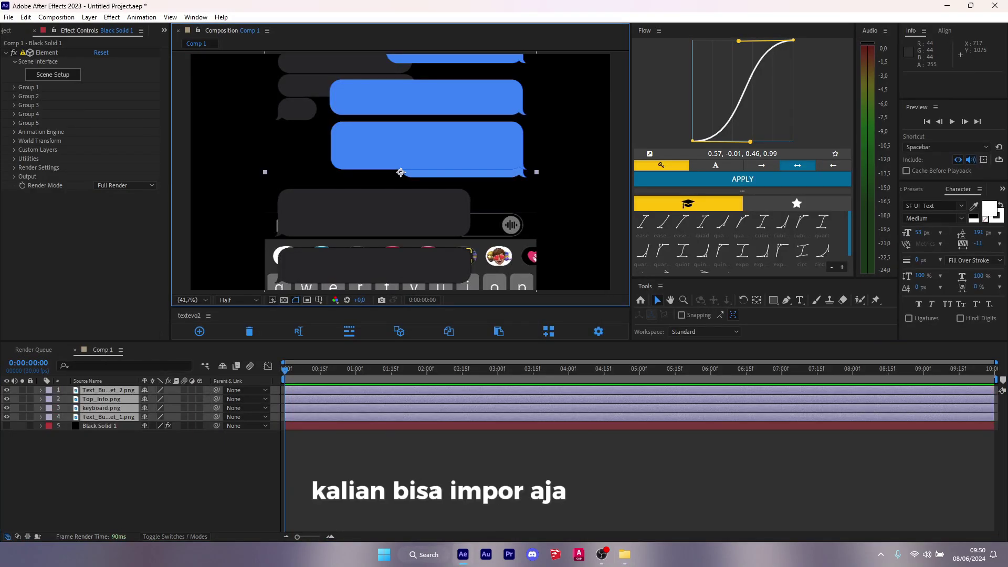
Pre-compose the four image layers into Pre-comp 1, moving all attributes
{"action": "left_click", "coordinate": [115, 391], "text": "shift"}
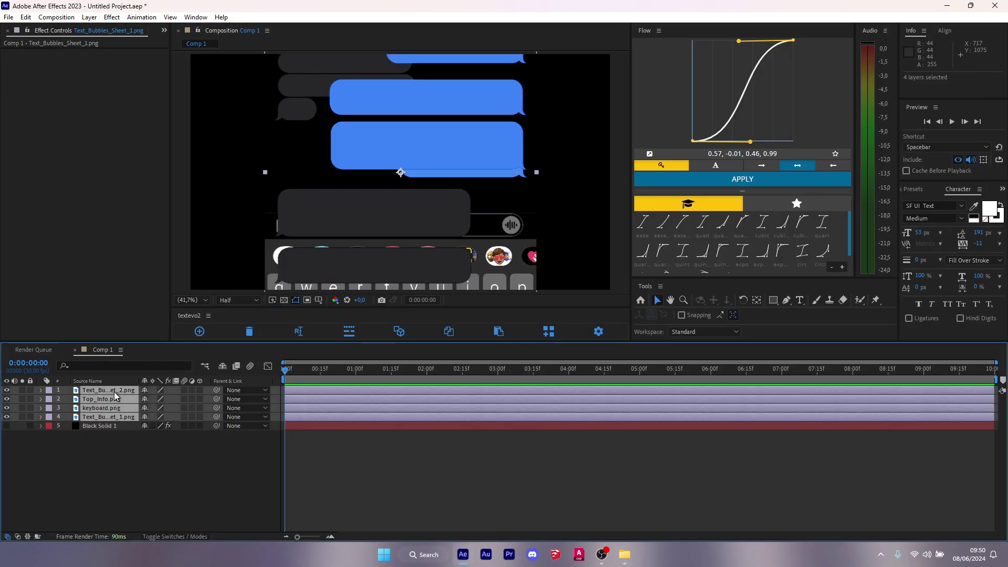
{"action": "right_click", "coordinate": [131, 417]}
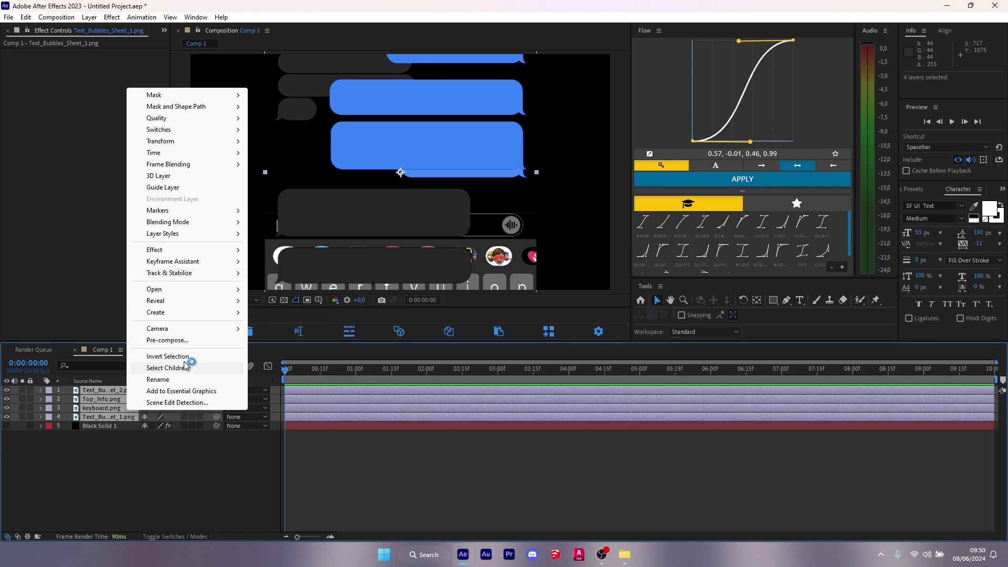
{"action": "left_click", "coordinate": [185, 341]}
{"action": "left_click", "coordinate": [528, 344]}
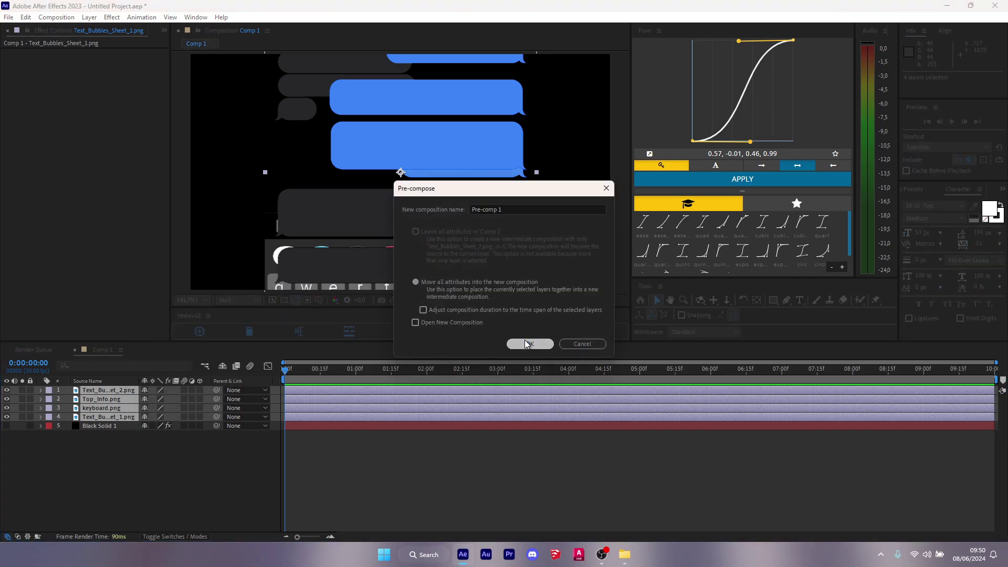
Open Pre-comp 1 and bring up the project panel
{"action": "double_click", "coordinate": [405, 391]}
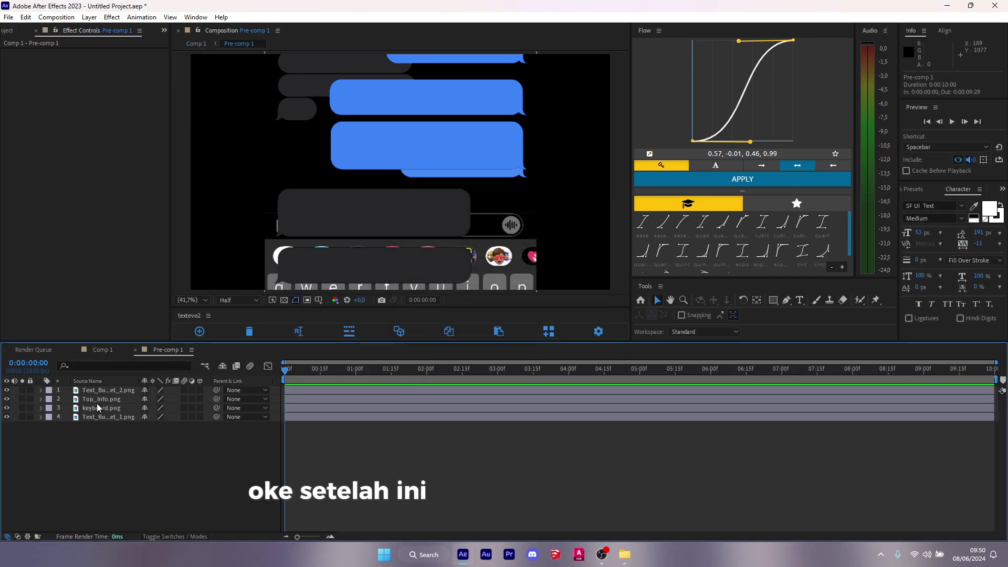
{"action": "left_click", "coordinate": [325, 135]}
{"action": "key", "text": "ctrl+0"}
{"action": "left_click", "coordinate": [64, 223]}
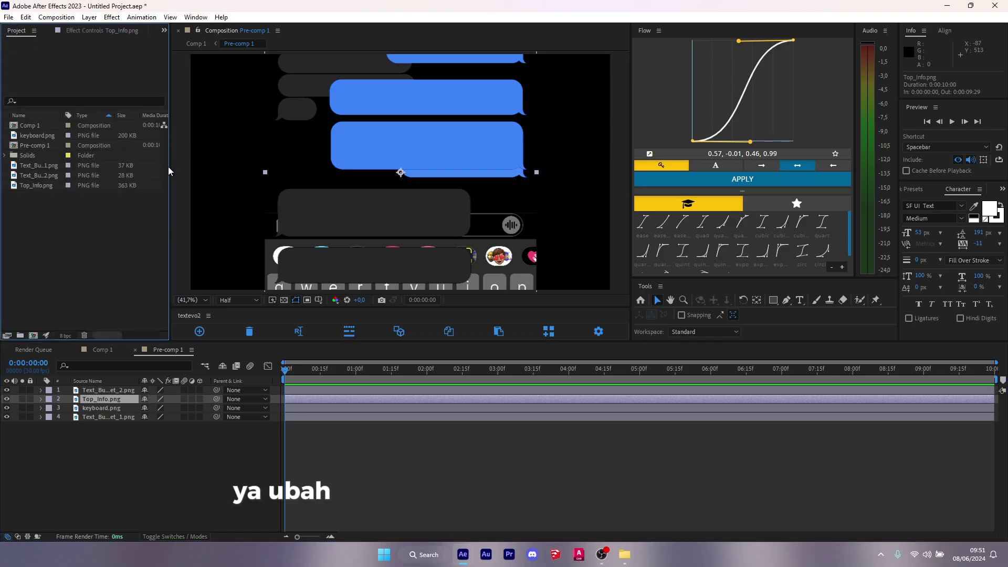
Set Pre-comp 1's composition size to 1242 x 2688 to match keyboard.png
{"action": "left_click", "coordinate": [44, 135]}
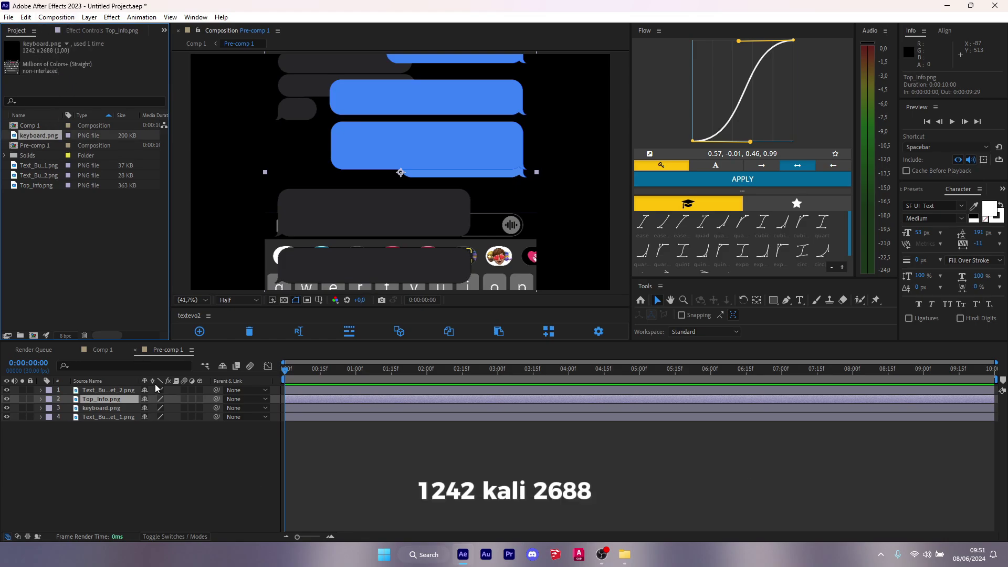
{"action": "left_click", "coordinate": [153, 366]}
{"action": "left_click", "coordinate": [48, 19]}
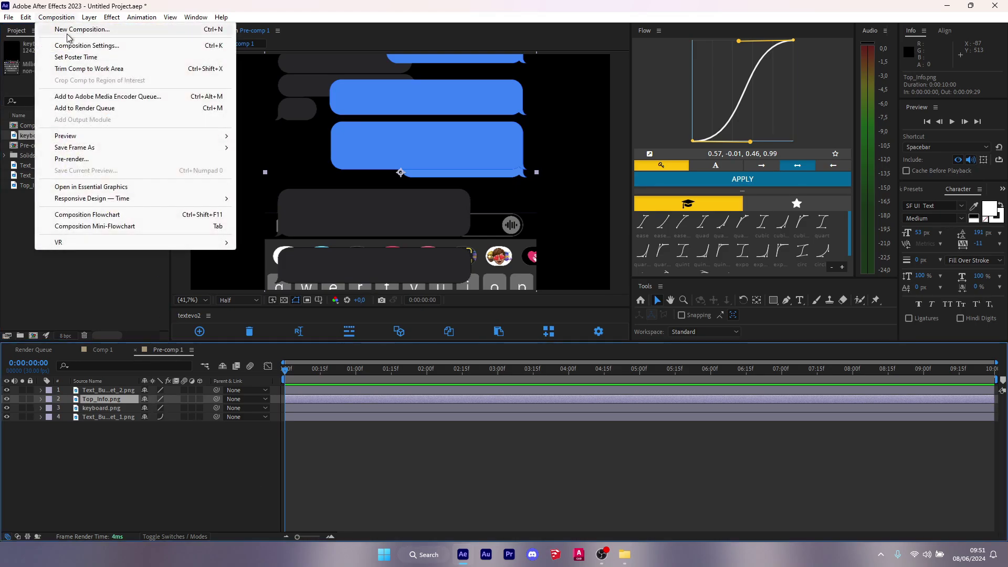
{"action": "left_click", "coordinate": [79, 45]}
{"action": "left_click", "coordinate": [422, 208]}
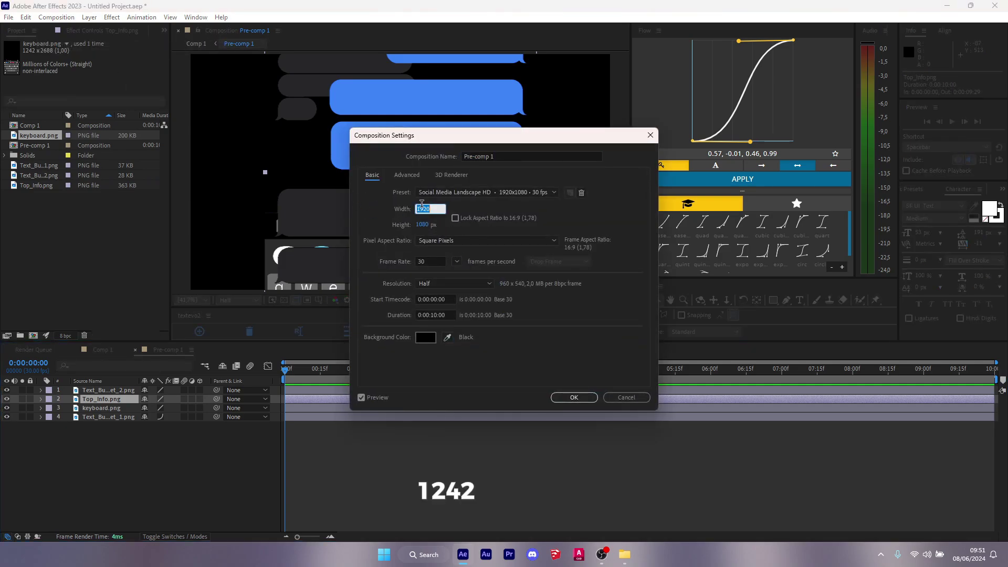
{"action": "type", "text": "12"}
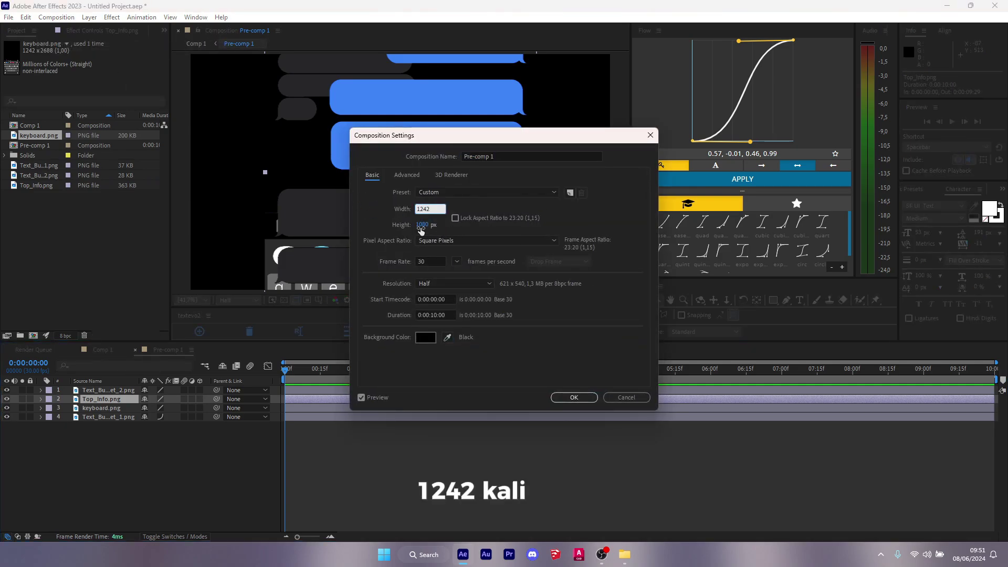
{"action": "left_click", "coordinate": [421, 225]}
{"action": "type", "text": "2688"}
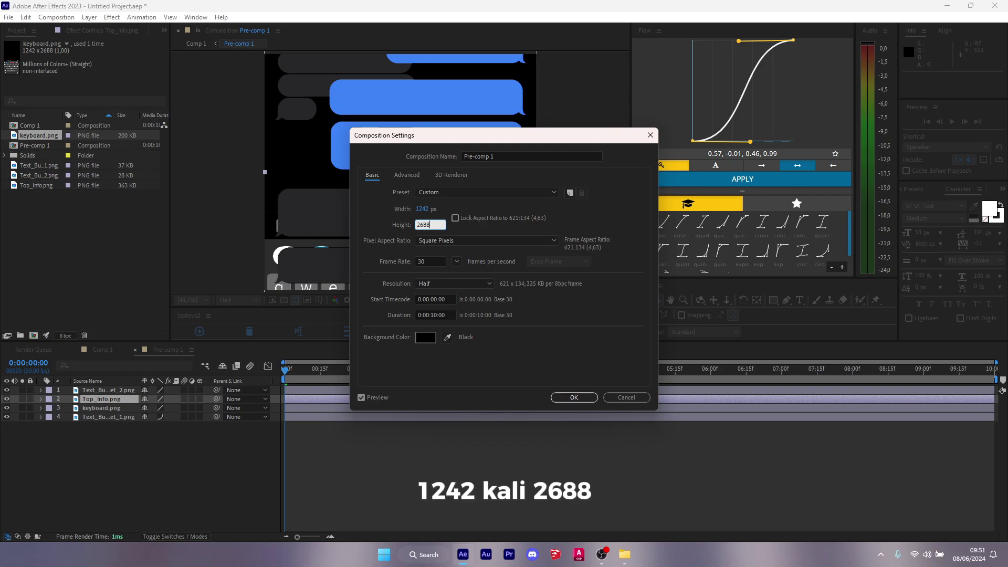
{"action": "left_click", "coordinate": [574, 397]}
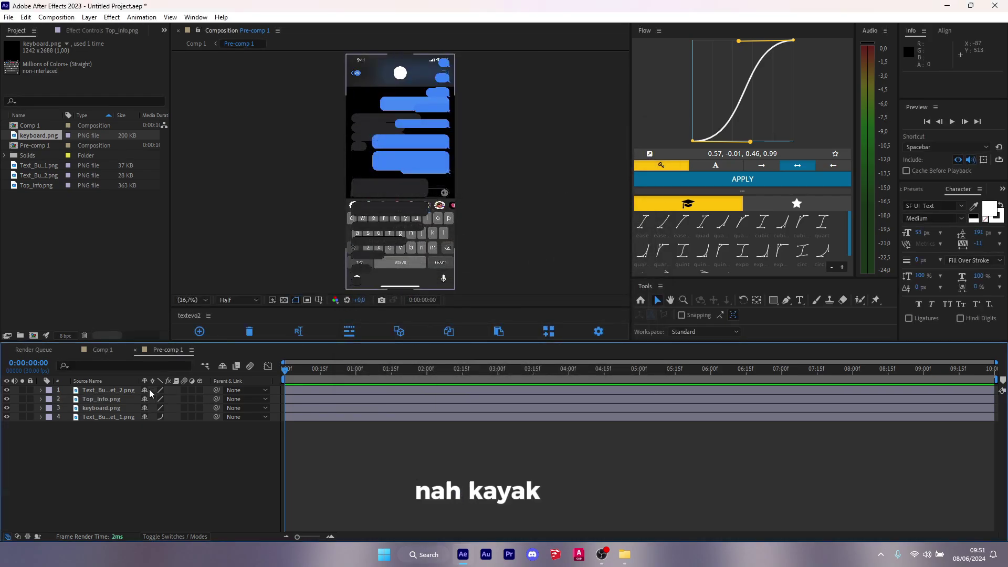
Remove both Text_Bubbles layers and return to Comp 1
{"action": "left_click", "coordinate": [123, 391]}
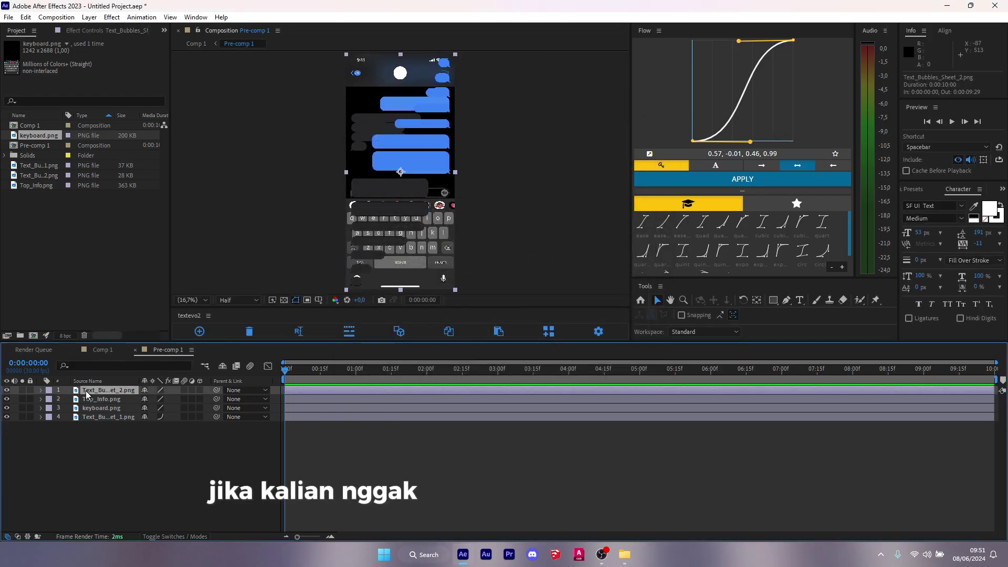
{"action": "key", "text": "ctrl+x"}
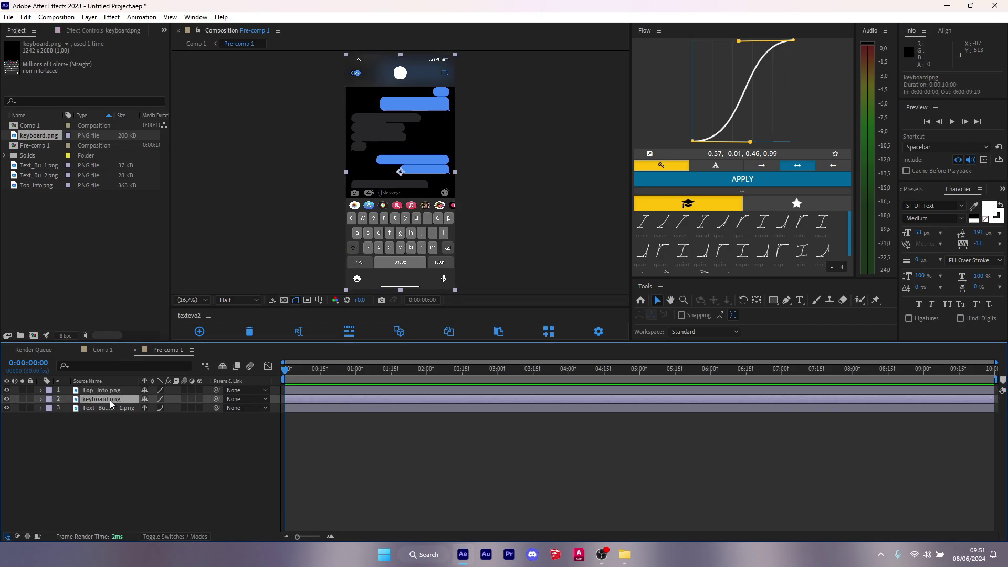
{"action": "left_click", "coordinate": [113, 408]}
{"action": "key", "text": "ctrl+x"}
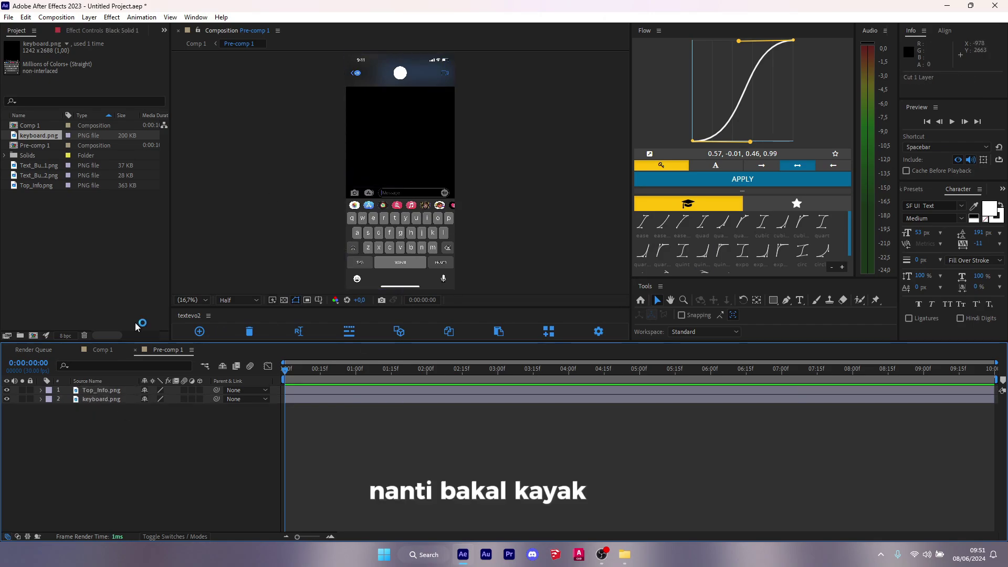
{"action": "left_click", "coordinate": [101, 353]}
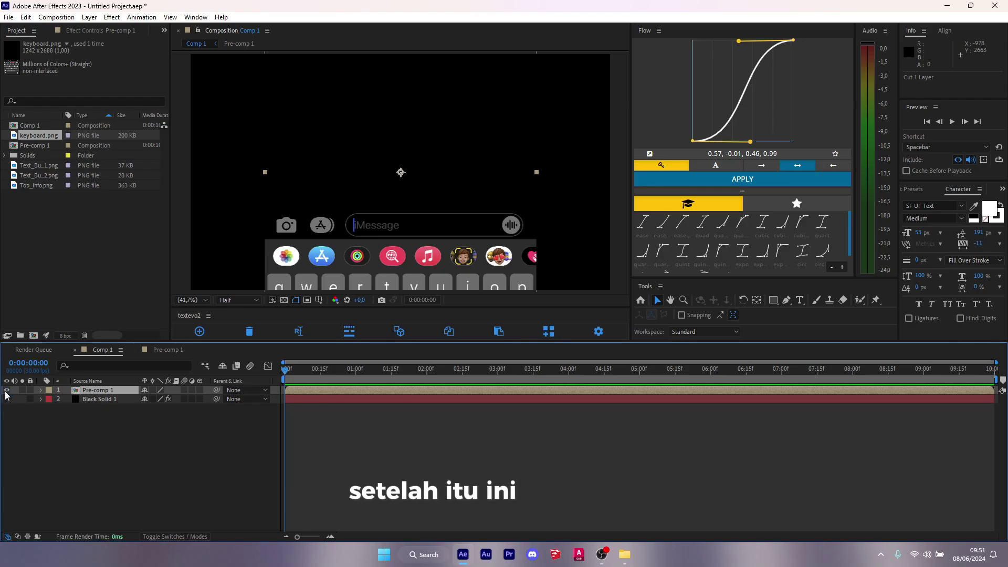
Hide Pre-comp 1 and set Black Solid 1's Element Custom Texture Map Layer 1 to Pre-comp 1
{"action": "left_click", "coordinate": [36, 402]}
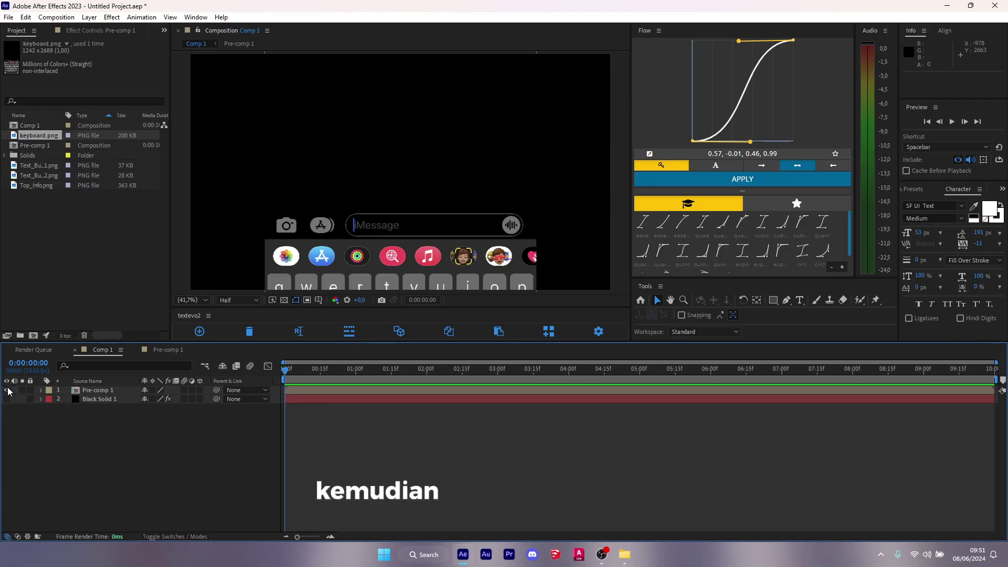
{"action": "left_click", "coordinate": [6, 390]}
{"action": "left_click", "coordinate": [97, 399]}
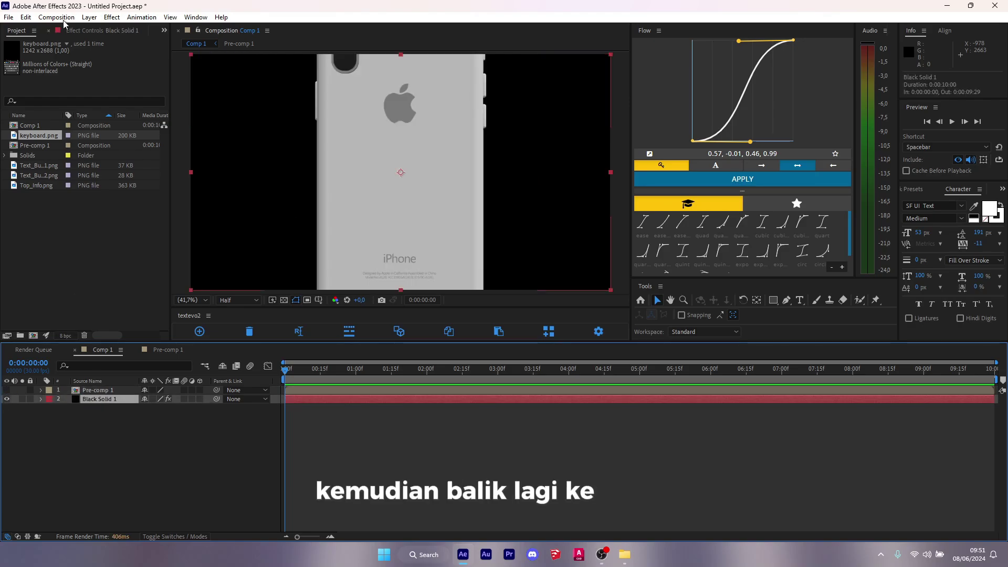
{"action": "left_click", "coordinate": [84, 31]}
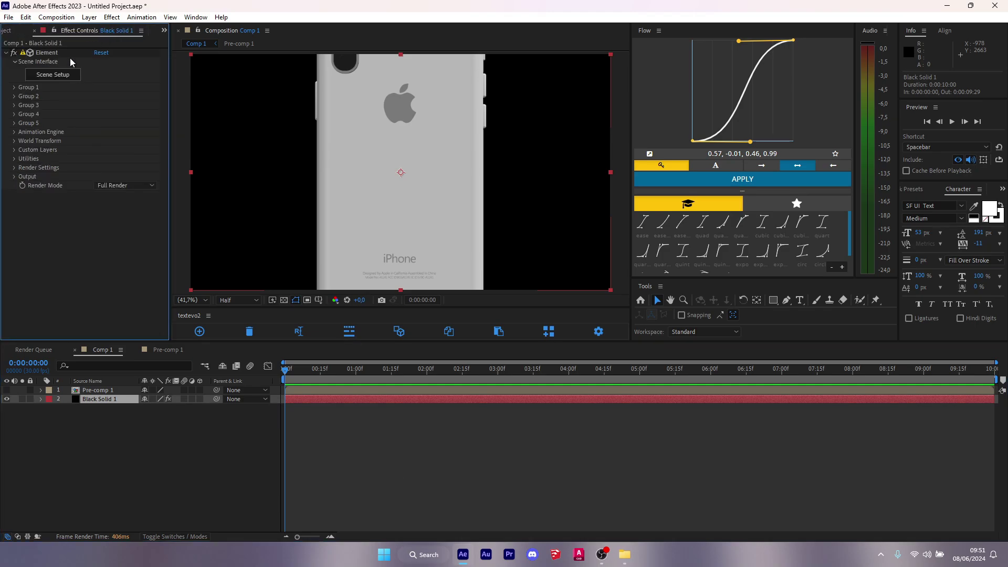
{"action": "left_click", "coordinate": [14, 150]}
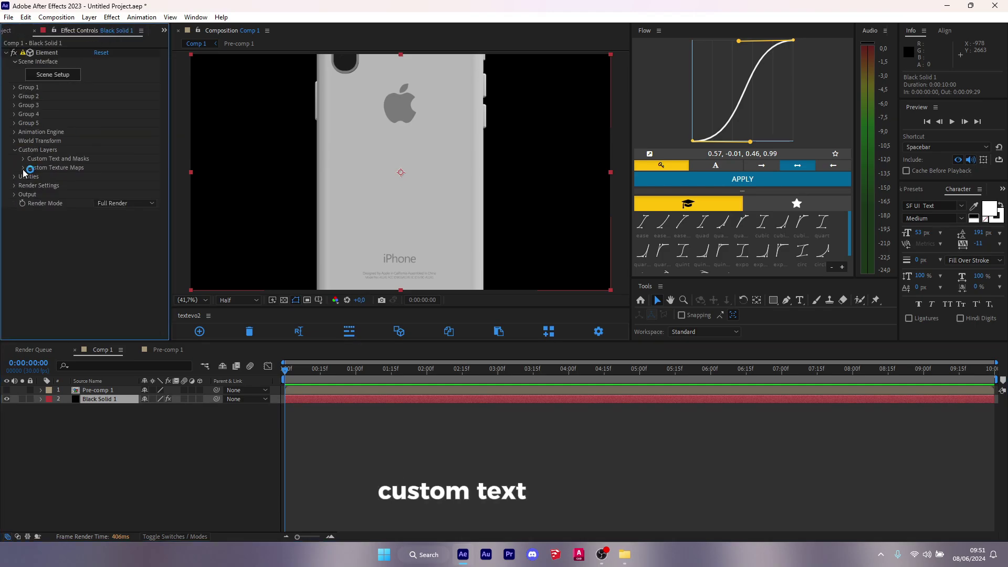
{"action": "left_click", "coordinate": [109, 157]}
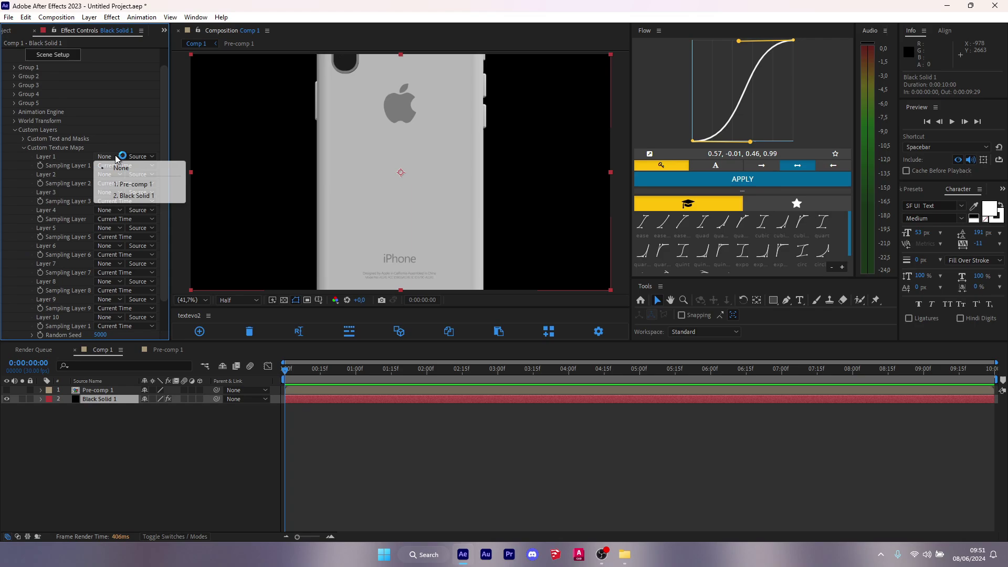
{"action": "left_click", "coordinate": [130, 185]}
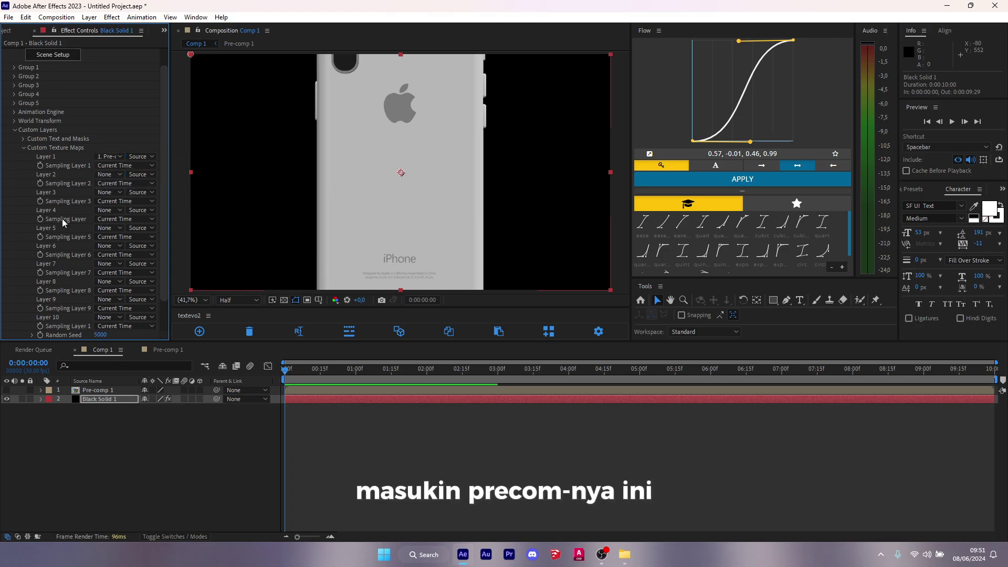
{"action": "scroll", "coordinate": [63, 223], "scroll_direction": "up", "scroll_amount": 1}
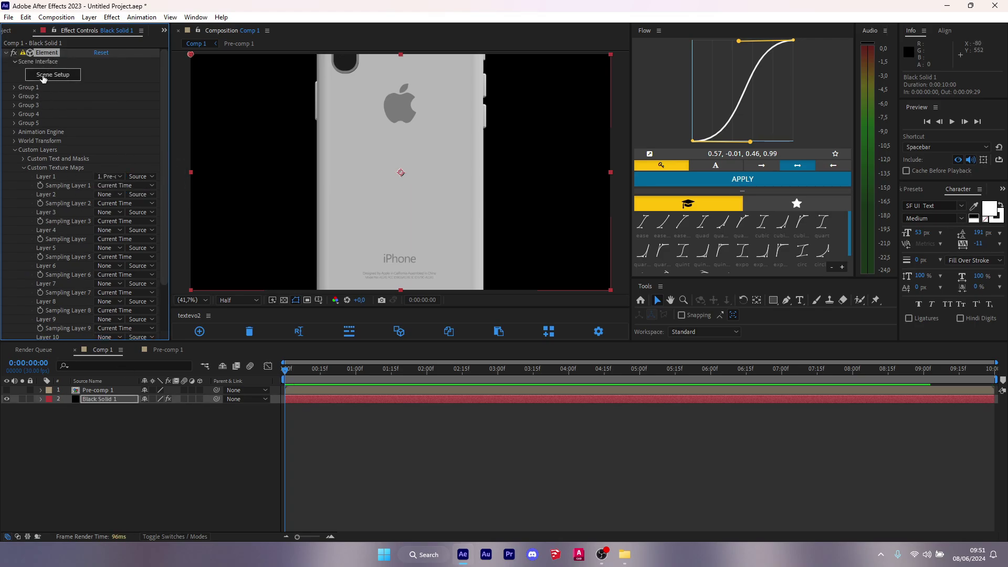
Reopen Scene Setup, expand IphoneX_New's materials and open the Screen material's Diffuse texture settings
{"action": "left_click", "coordinate": [44, 76]}
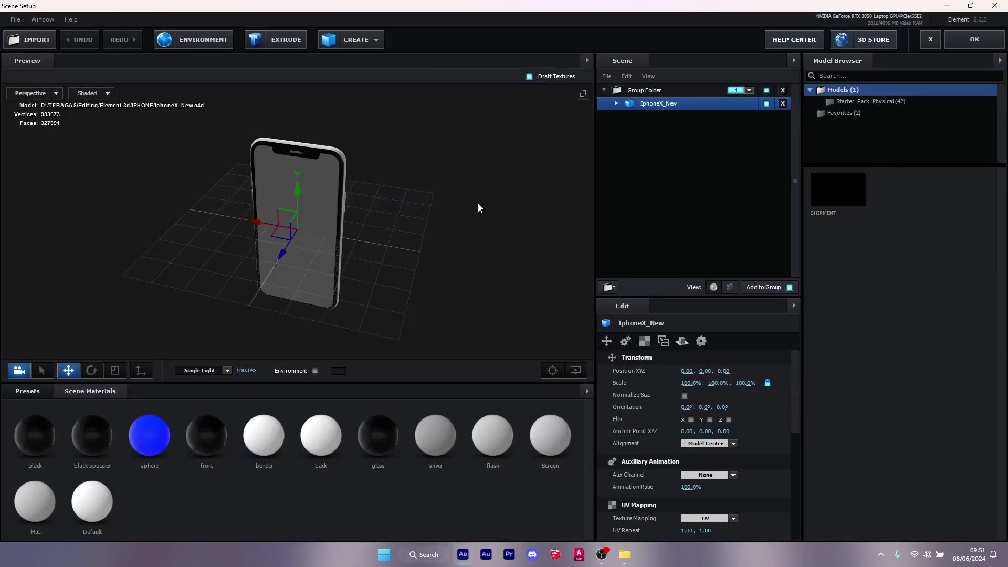
{"action": "left_click", "coordinate": [618, 104]}
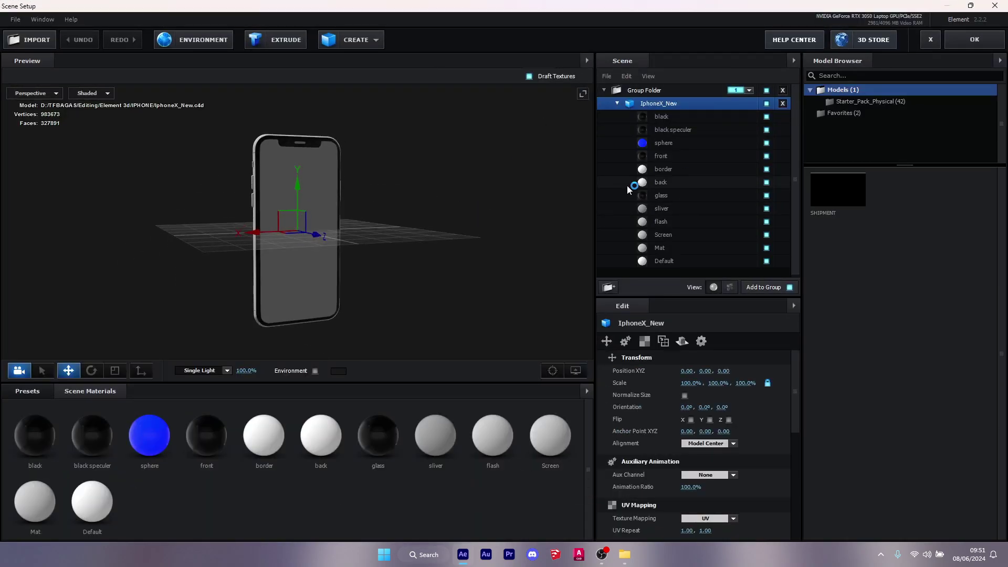
{"action": "left_click_drag", "start_coordinate": [362, 189], "coordinate": [429, 182]}
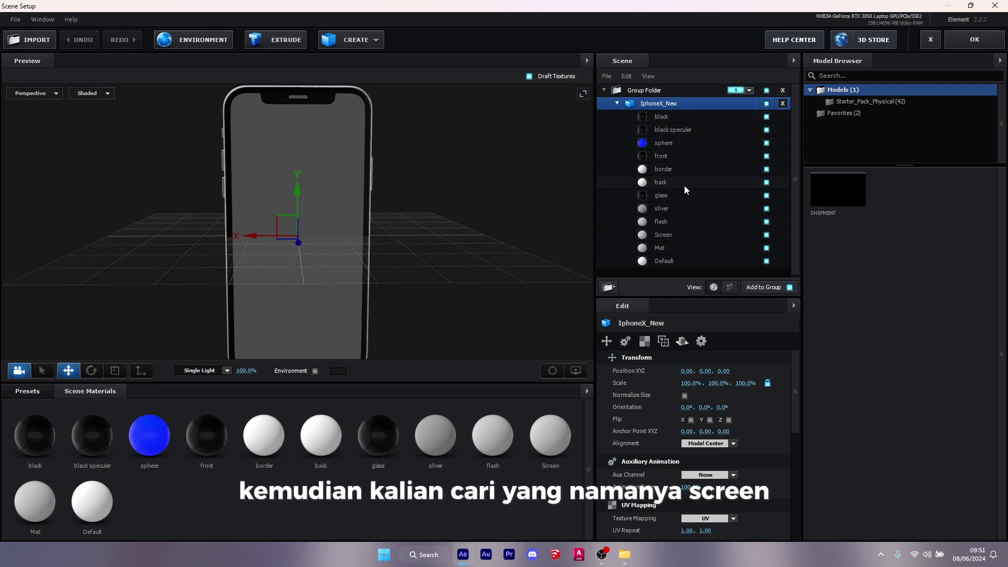
{"action": "left_click", "coordinate": [674, 235]}
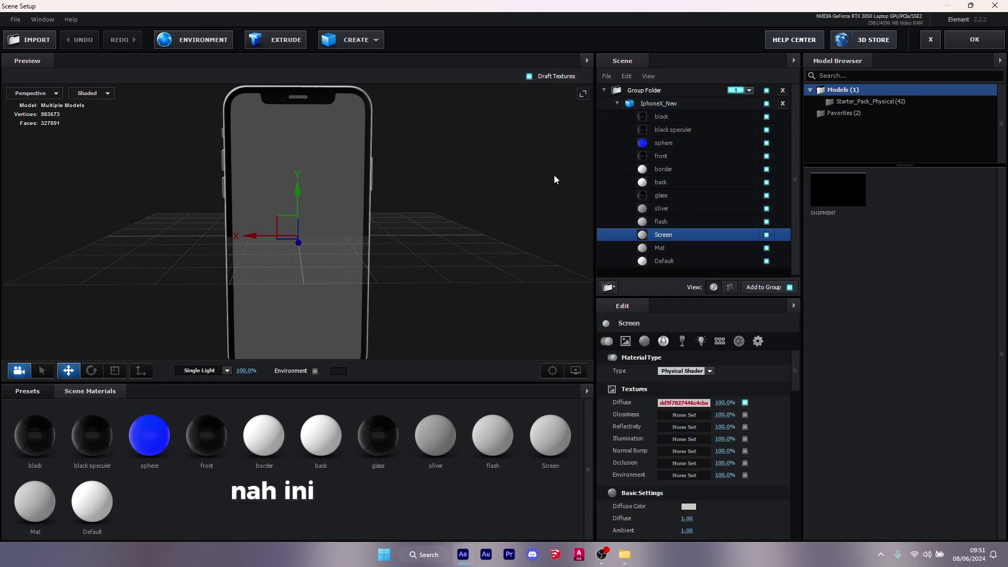
{"action": "left_click", "coordinate": [680, 401]}
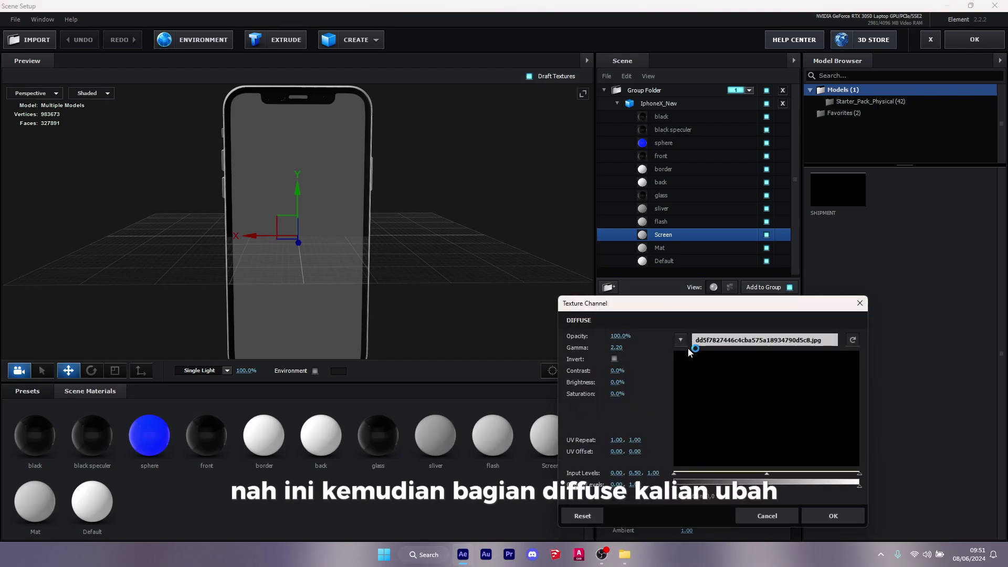
Set the Screen material's Diffuse to Custom Layer 1 and shift its UV Offset V upward
{"action": "left_click", "coordinate": [681, 340]}
{"action": "left_click", "coordinate": [743, 361]}
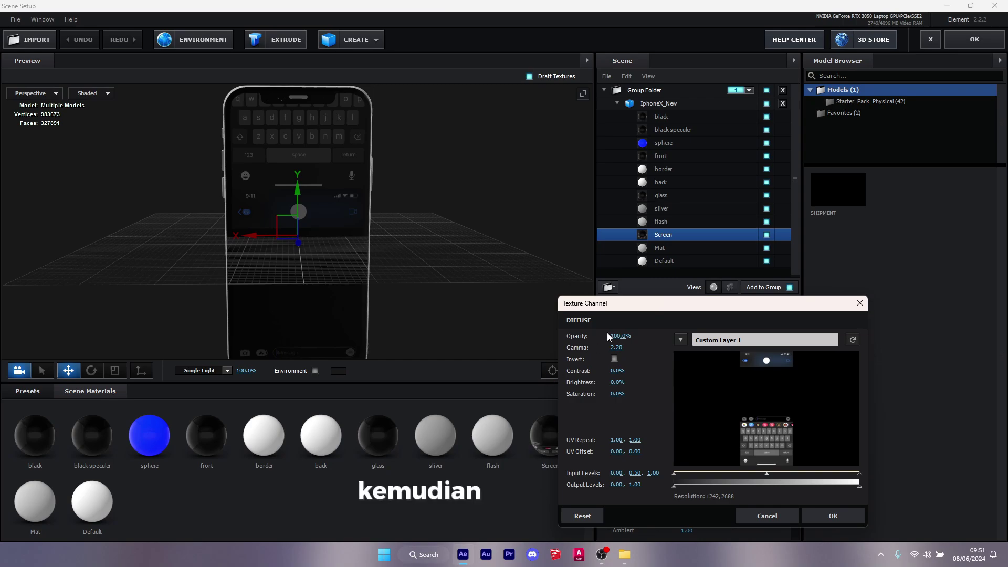
{"action": "left_click_drag", "start_coordinate": [658, 305], "coordinate": [523, 117]}
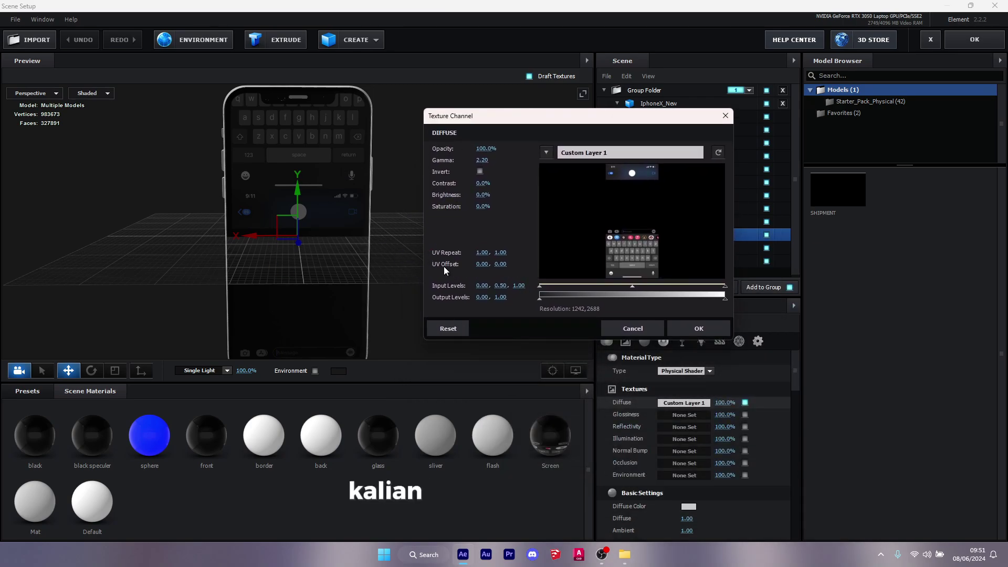
{"action": "left_click_drag", "start_coordinate": [494, 266], "coordinate": [513, 265]}
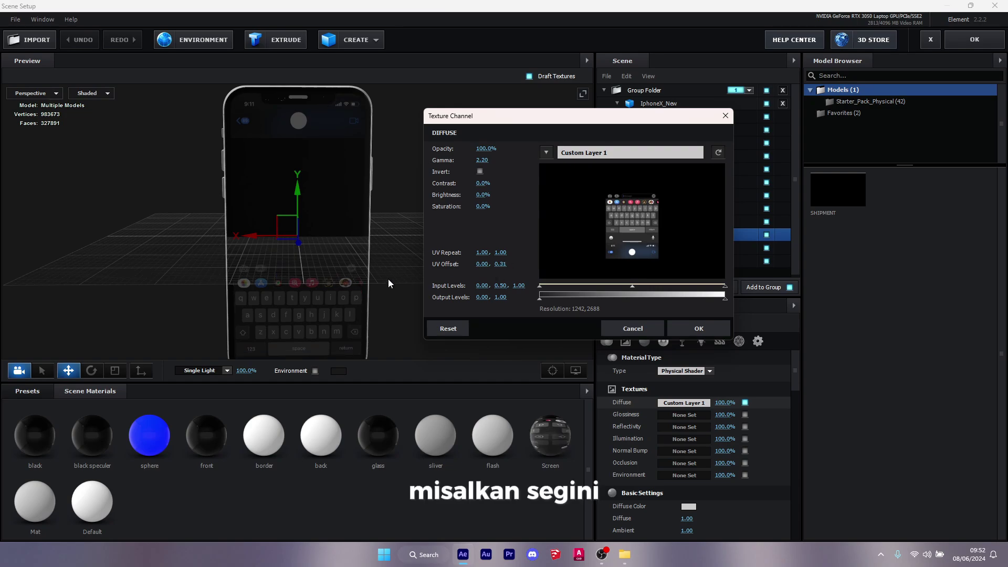
{"action": "left_click", "coordinate": [355, 238]}
{"action": "left_click", "coordinate": [655, 333]}
Nudge the screen texture's vertical UV offset down slightly to fit the phone screen
{"action": "left_click_drag", "start_coordinate": [498, 304], "coordinate": [465, 224]}
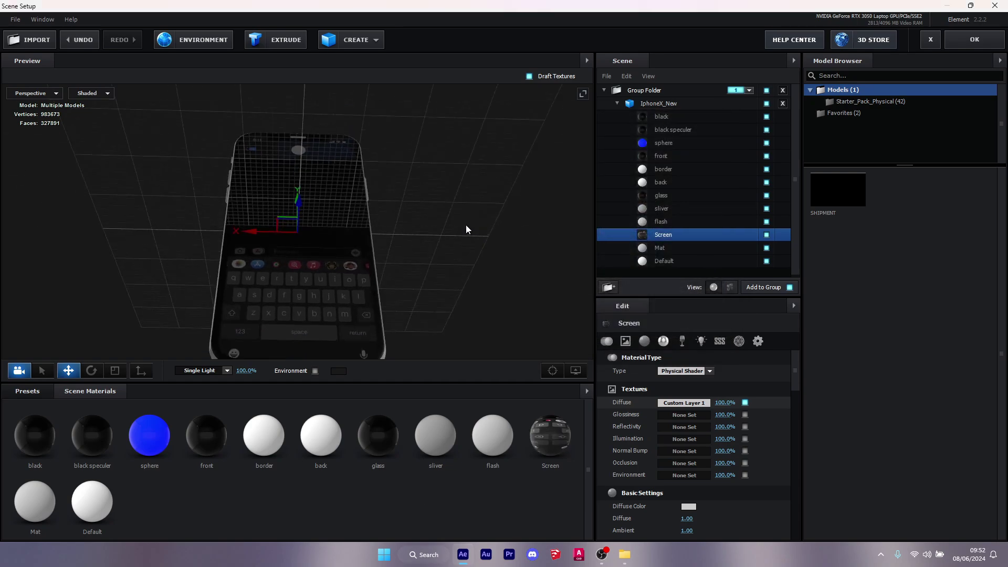
{"action": "left_click", "coordinate": [690, 403]}
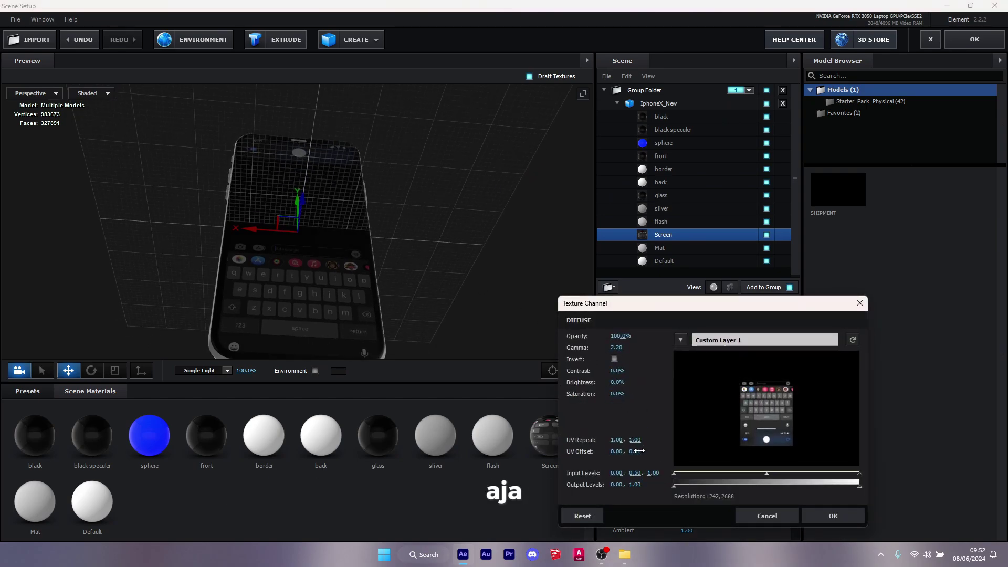
{"action": "left_click_drag", "start_coordinate": [635, 453], "coordinate": [636, 451]}
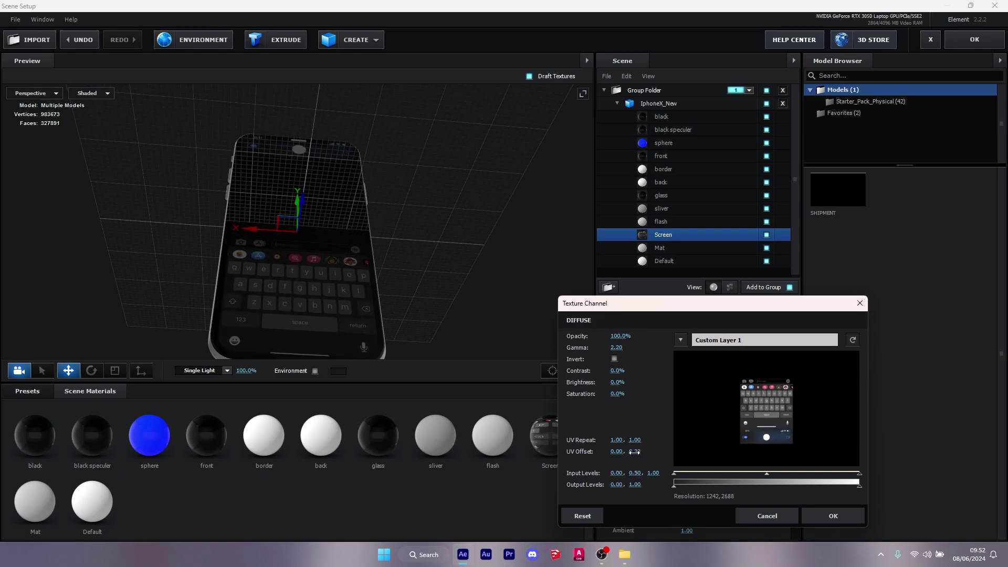
{"action": "left_click", "coordinate": [834, 516]}
{"action": "left_click_drag", "start_coordinate": [493, 173], "coordinate": [492, 232]}
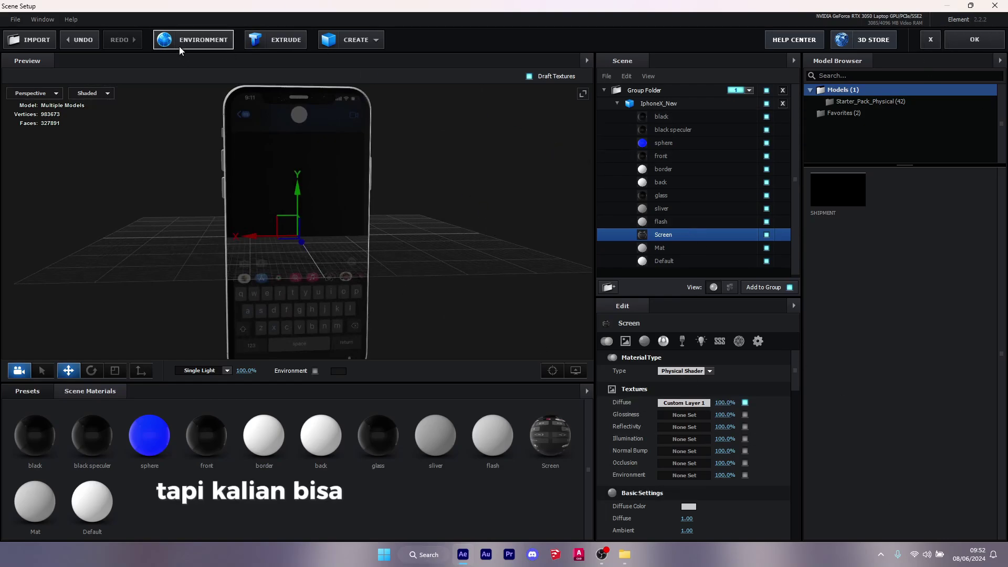
Load Basic_2K_15.jpg as the scene's Environment map and confirm
{"action": "left_click", "coordinate": [193, 40]}
{"action": "left_click", "coordinate": [508, 213]}
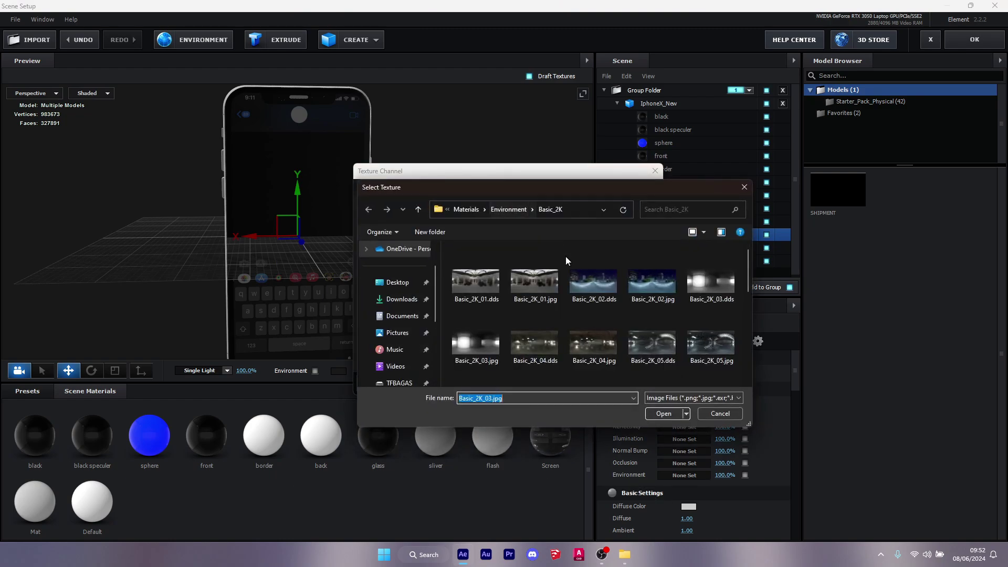
{"action": "scroll", "coordinate": [565, 257], "scroll_direction": "down", "scroll_amount": 3}
{"action": "left_click", "coordinate": [712, 278]}
{"action": "double_click", "coordinate": [721, 301]}
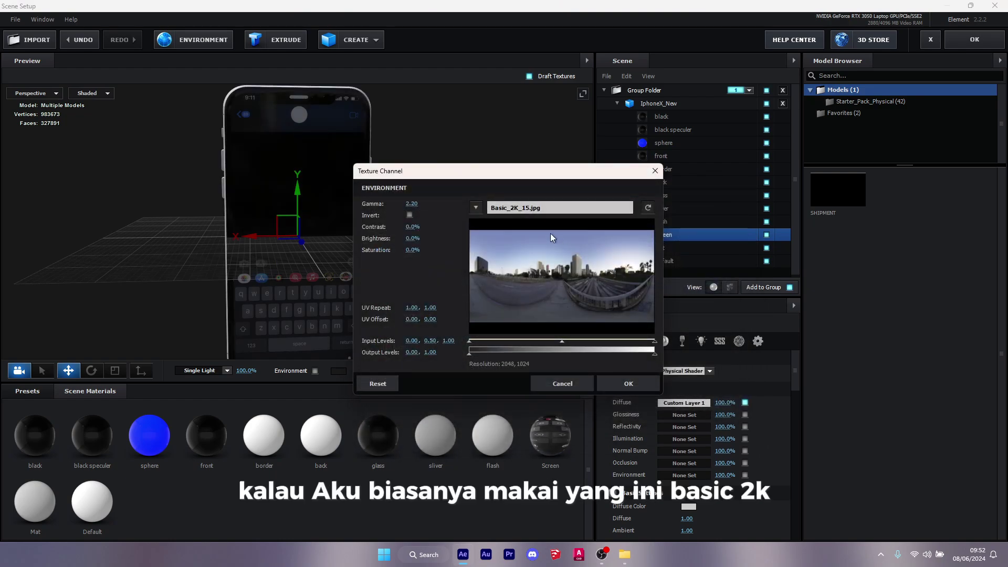
{"action": "left_click", "coordinate": [622, 386]}
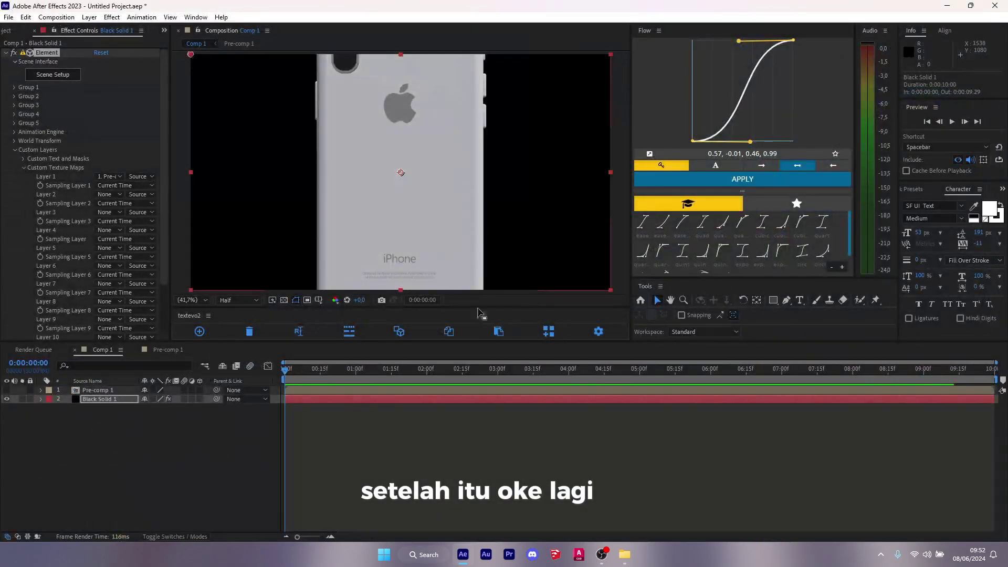
Add a new 15mm camera layer to Comp 1 with default settings
{"action": "right_click", "coordinate": [170, 469]}
{"action": "mouse_move", "coordinate": [273, 338]}
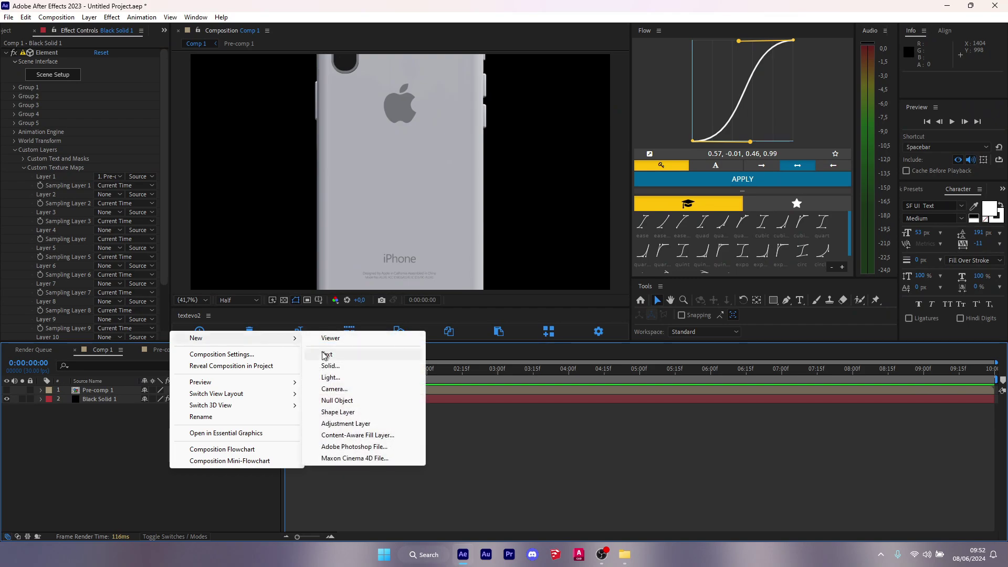
{"action": "left_click", "coordinate": [342, 388]}
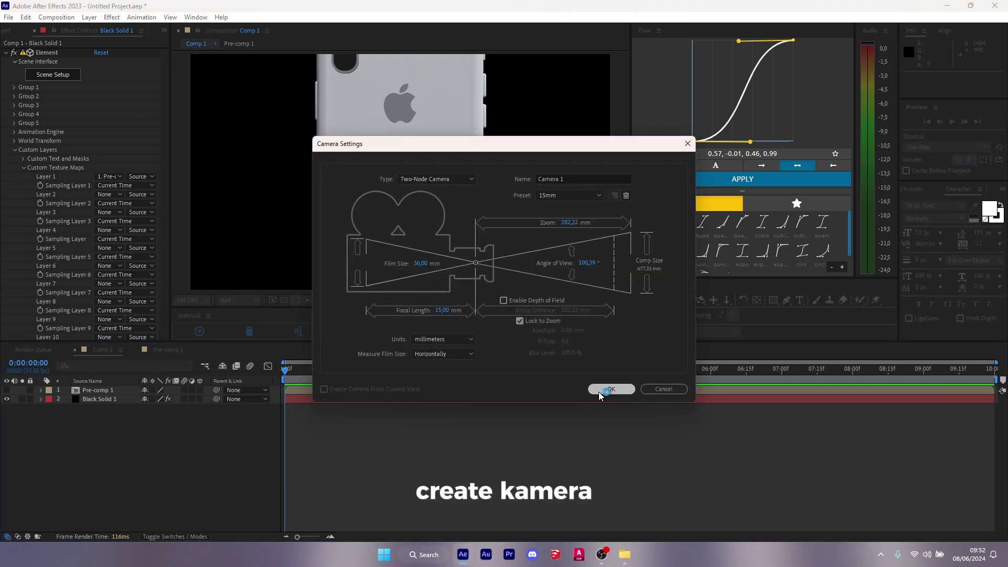
{"action": "left_click", "coordinate": [598, 389]}
Create three 3D null layers, parenting Null2→Null1, Null3→Null2 and Camera→Null3
{"action": "right_click", "coordinate": [205, 436]}
{"action": "mouse_move", "coordinate": [281, 311]}
{"action": "left_click", "coordinate": [436, 366]}
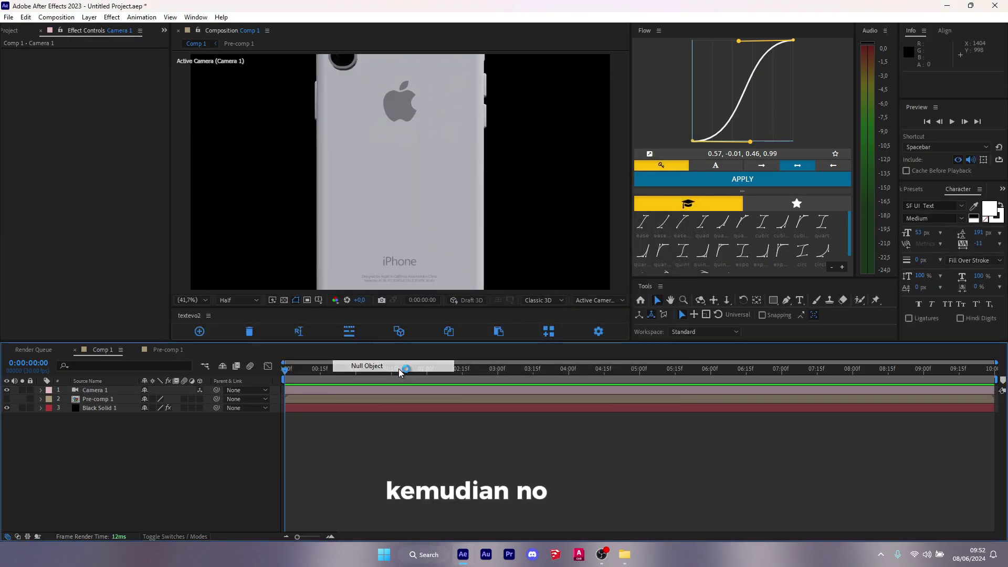
{"action": "key", "text": "ctrl+d"}
{"action": "key", "text": "ctrl+d"}
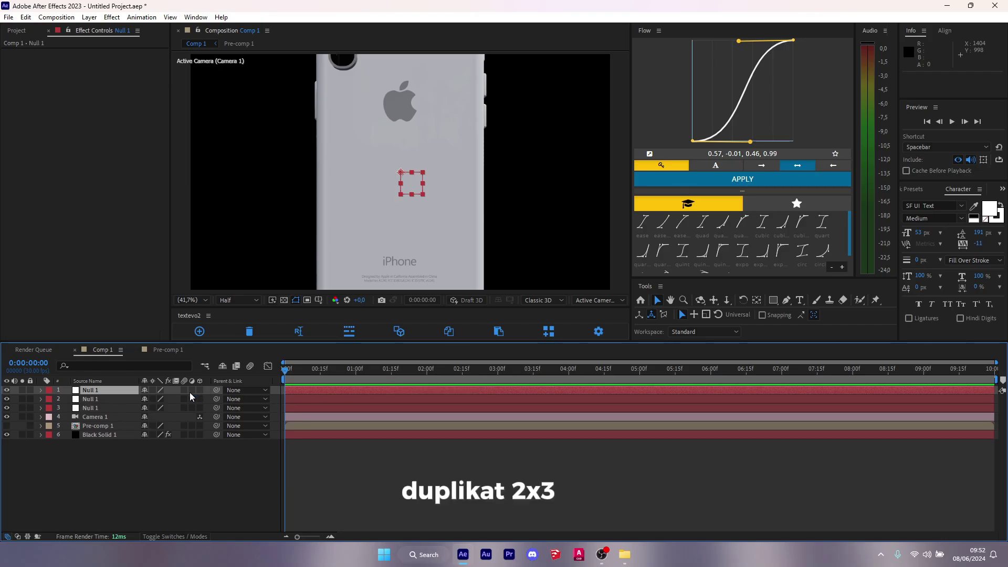
{"action": "mouse_move", "coordinate": [183, 390]}
{"action": "left_mouse_down"}
{"action": "mouse_move", "coordinate": [184, 408]}
{"action": "mouse_move", "coordinate": [217, 409]}
{"action": "mouse_move", "coordinate": [90, 399]}
{"action": "left_mouse_up"}
{"action": "left_click_drag", "start_coordinate": [216, 399], "coordinate": [89, 390]}
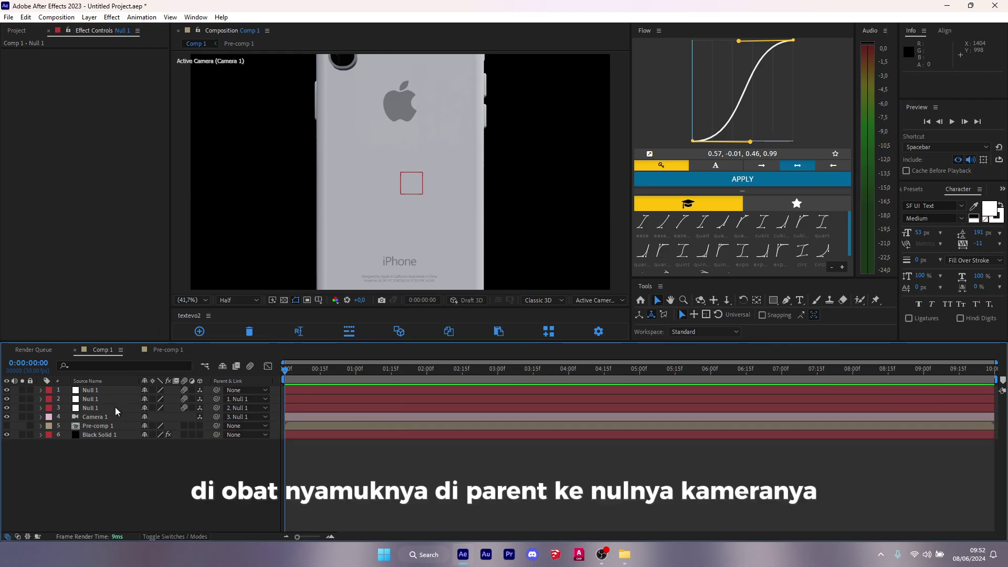
{"action": "left_click", "coordinate": [91, 408]}
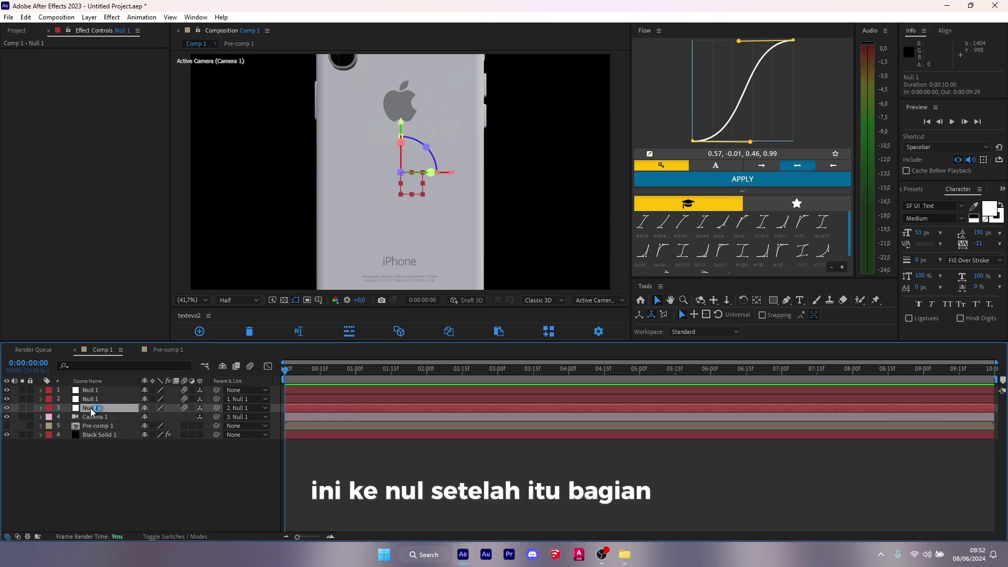
Set the third null to Y position -33, Z -332, 219° Y orientation and 35° X rotation
{"action": "key", "text": "r"}
{"action": "key", "text": "shift+p"}
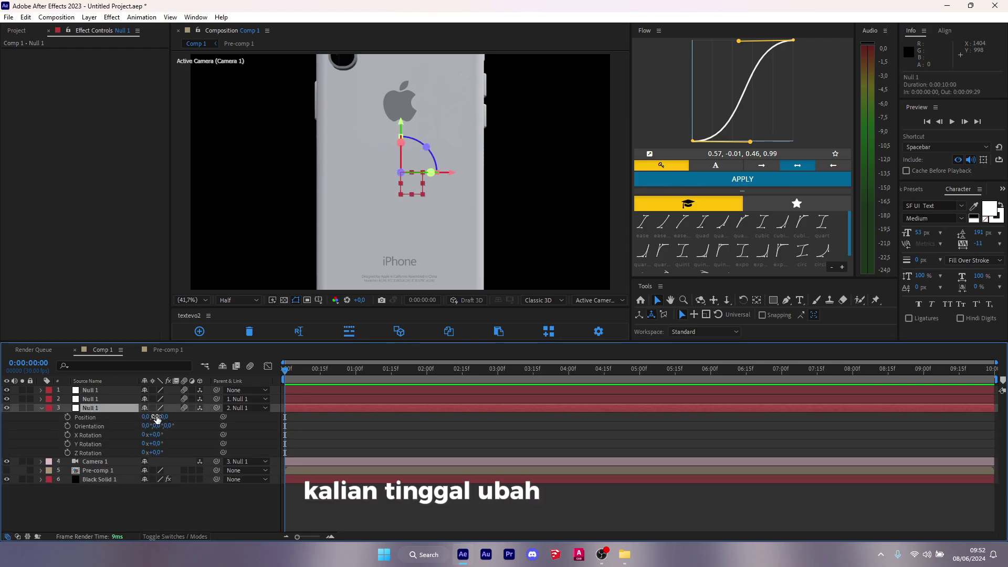
{"action": "left_click_drag", "start_coordinate": [157, 418], "coordinate": [430, 416]}
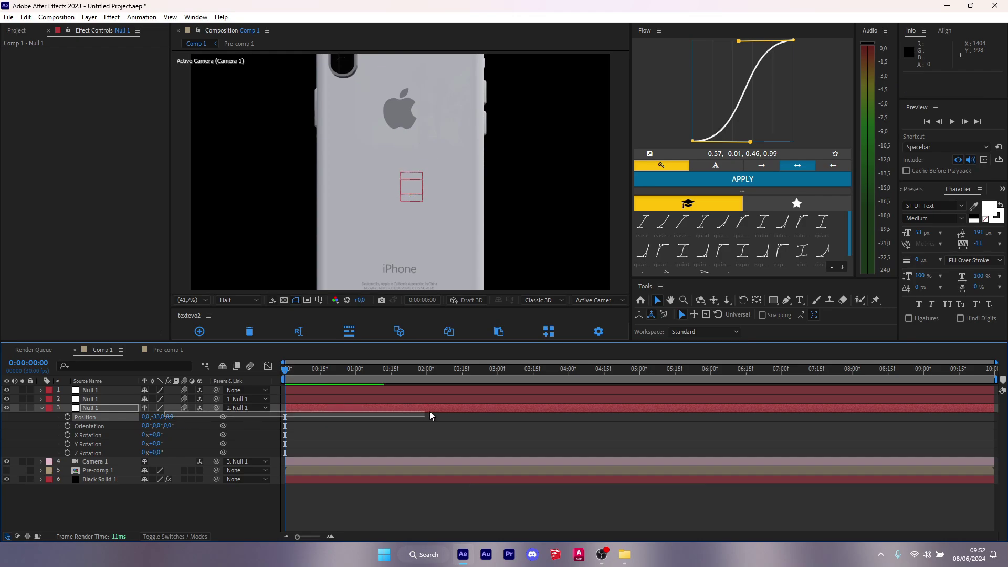
{"action": "left_click_drag", "start_coordinate": [169, 417], "coordinate": [3, 420]}
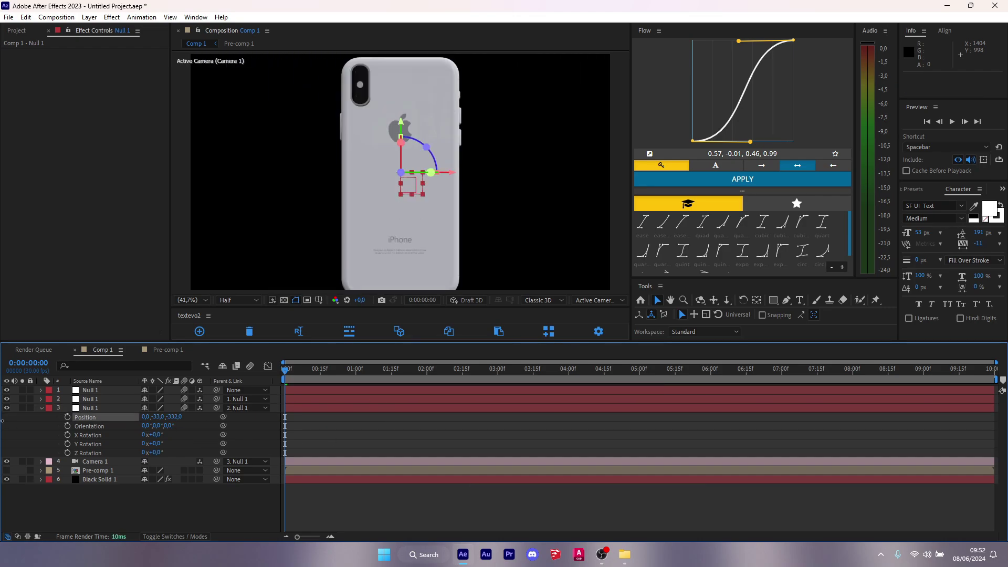
{"action": "mouse_move", "coordinate": [156, 427]}
{"action": "left_mouse_down"}
{"action": "mouse_move", "coordinate": [444, 415]}
{"action": "mouse_move", "coordinate": [220, 416]}
{"action": "left_mouse_up"}
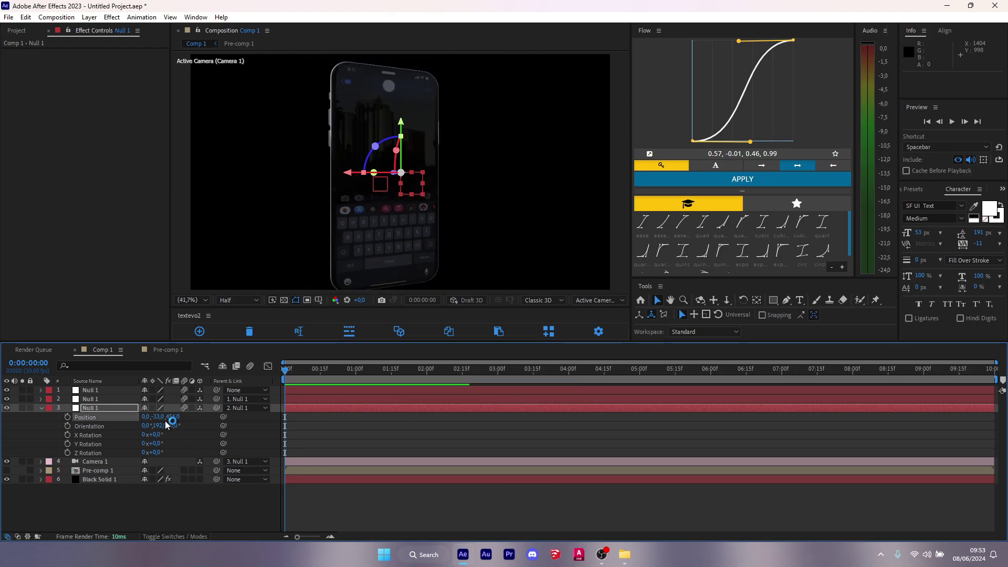
{"action": "mouse_move", "coordinate": [158, 417]}
{"action": "left_mouse_down"}
{"action": "mouse_move", "coordinate": [173, 417]}
{"action": "mouse_move", "coordinate": [175, 441]}
{"action": "mouse_move", "coordinate": [120, 417]}
{"action": "mouse_move", "coordinate": [152, 417]}
{"action": "mouse_move", "coordinate": [58, 437]}
{"action": "left_mouse_up"}
Deselect the null, show the Project panel's item list, and switch to another window
{"action": "left_click", "coordinate": [309, 437]}
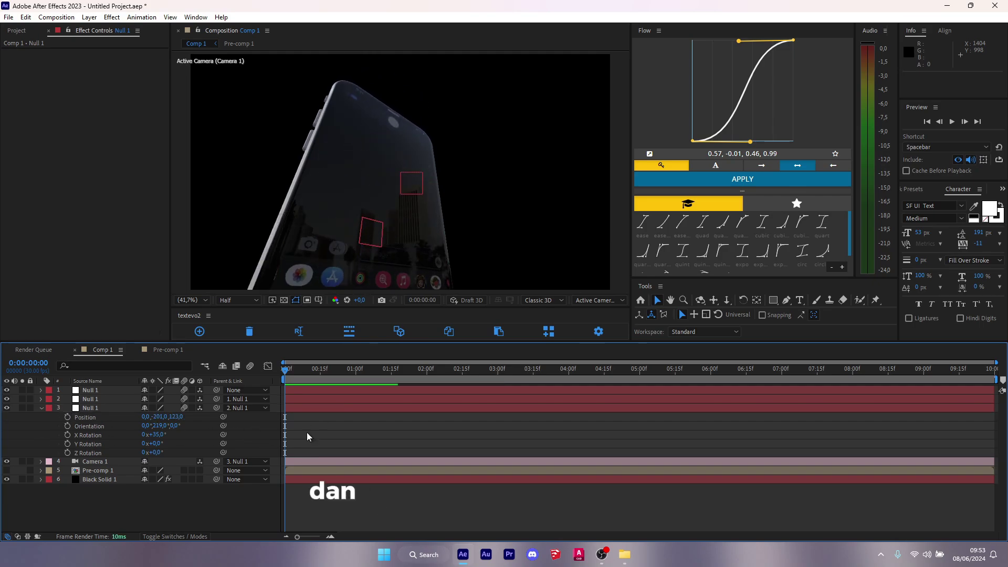
{"action": "left_click", "coordinate": [13, 31]}
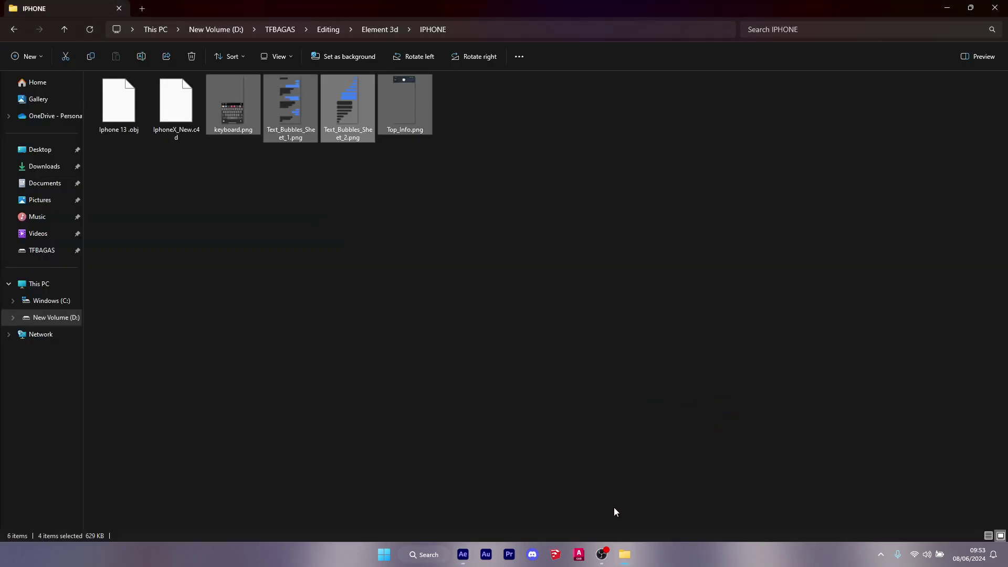
{"action": "key", "text": "alt+Tab"}
{"action": "key", "text": "alt+Tab"}
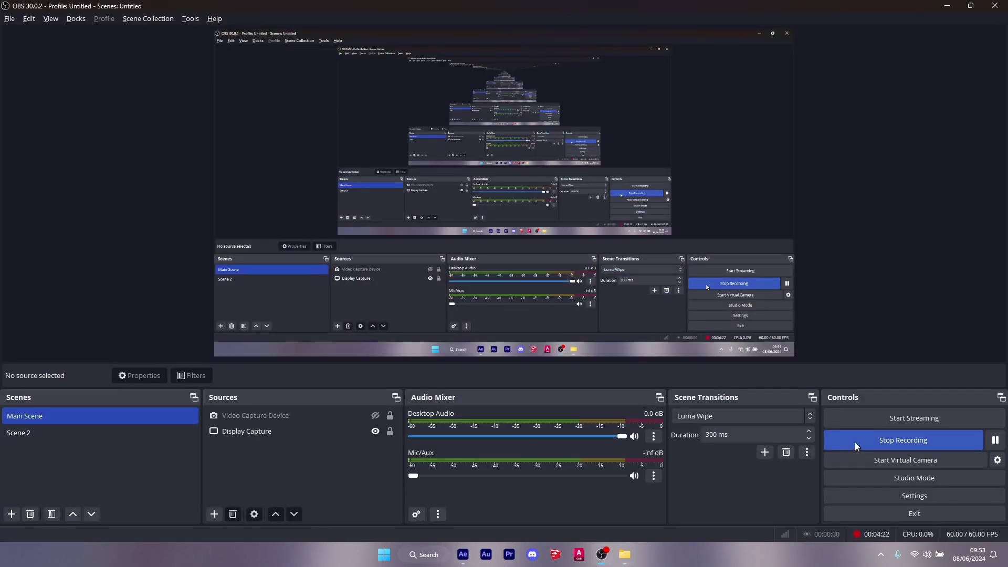